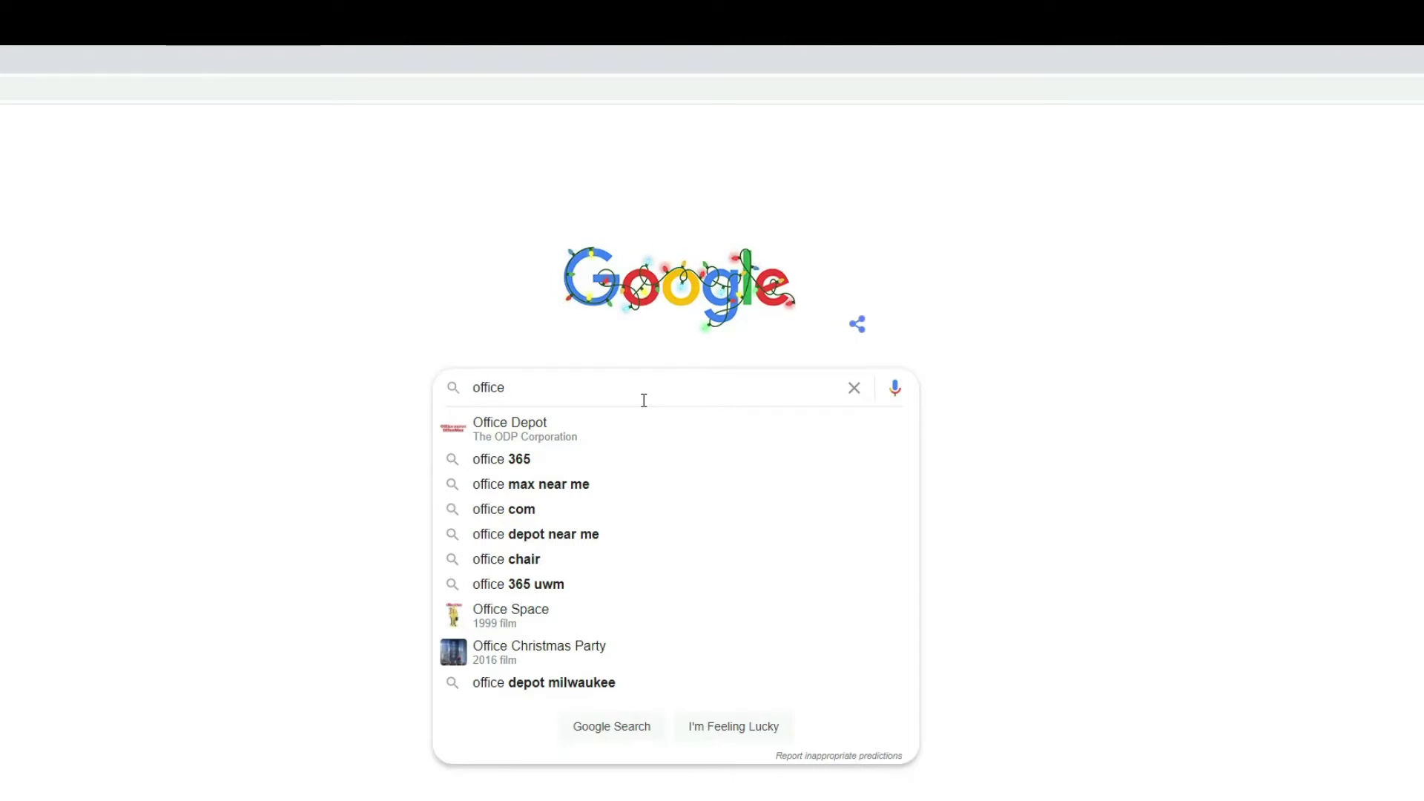
Search Google for 'office setup'.
{"action": "type", "text": "setup"}
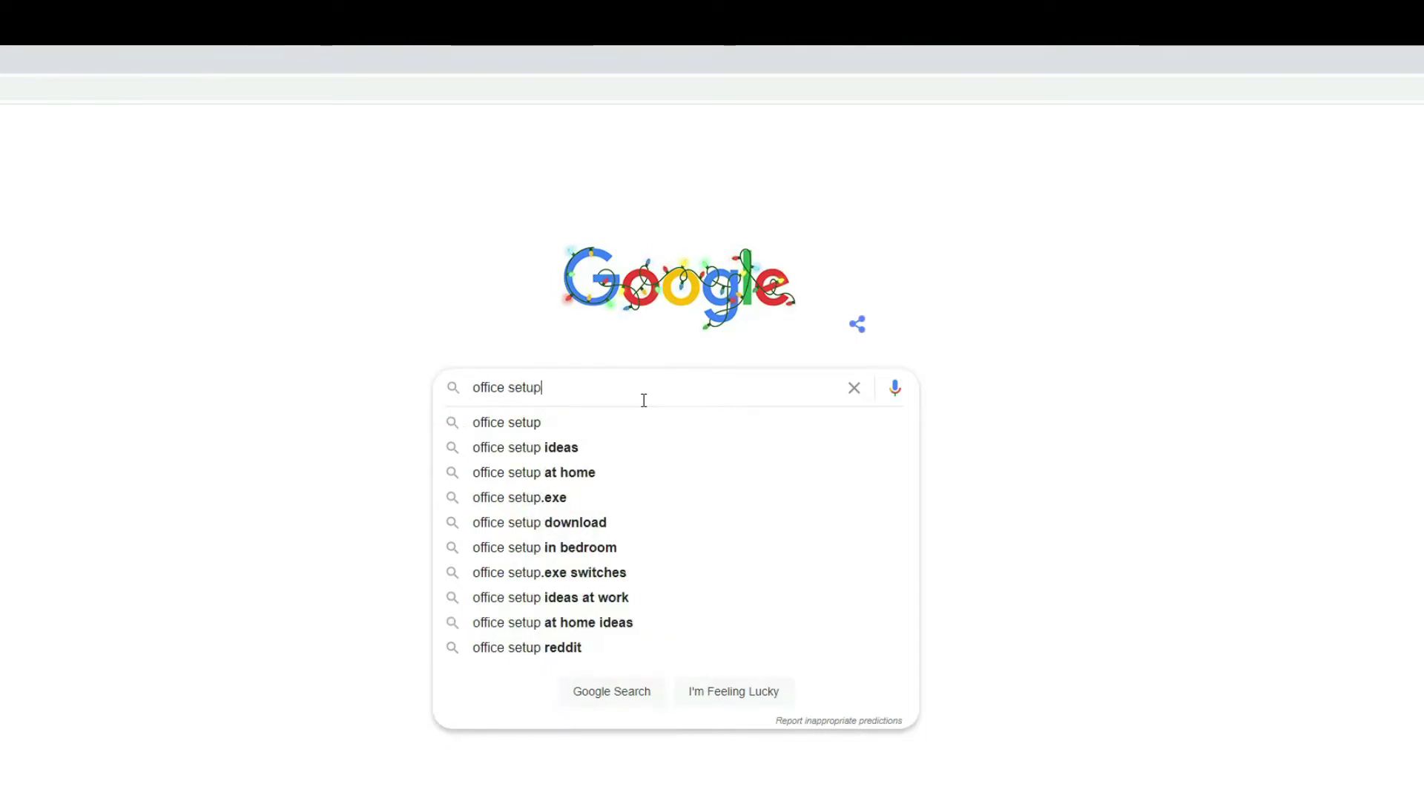
{"action": "key", "text": "Return"}
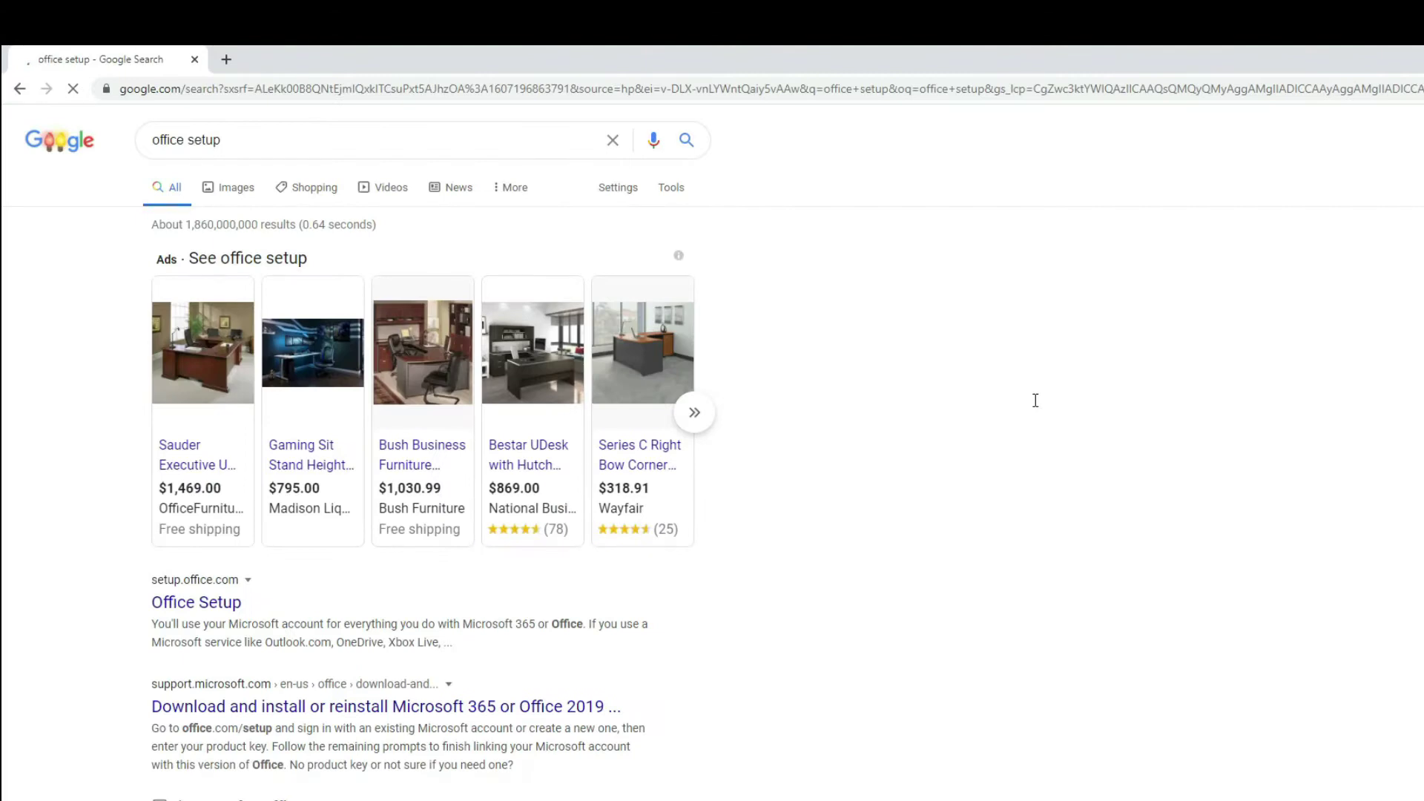
Show image results for 'office setup' filtered to Creative Commons licenses under Usage Rights.
{"action": "left_click", "coordinate": [253, 195]}
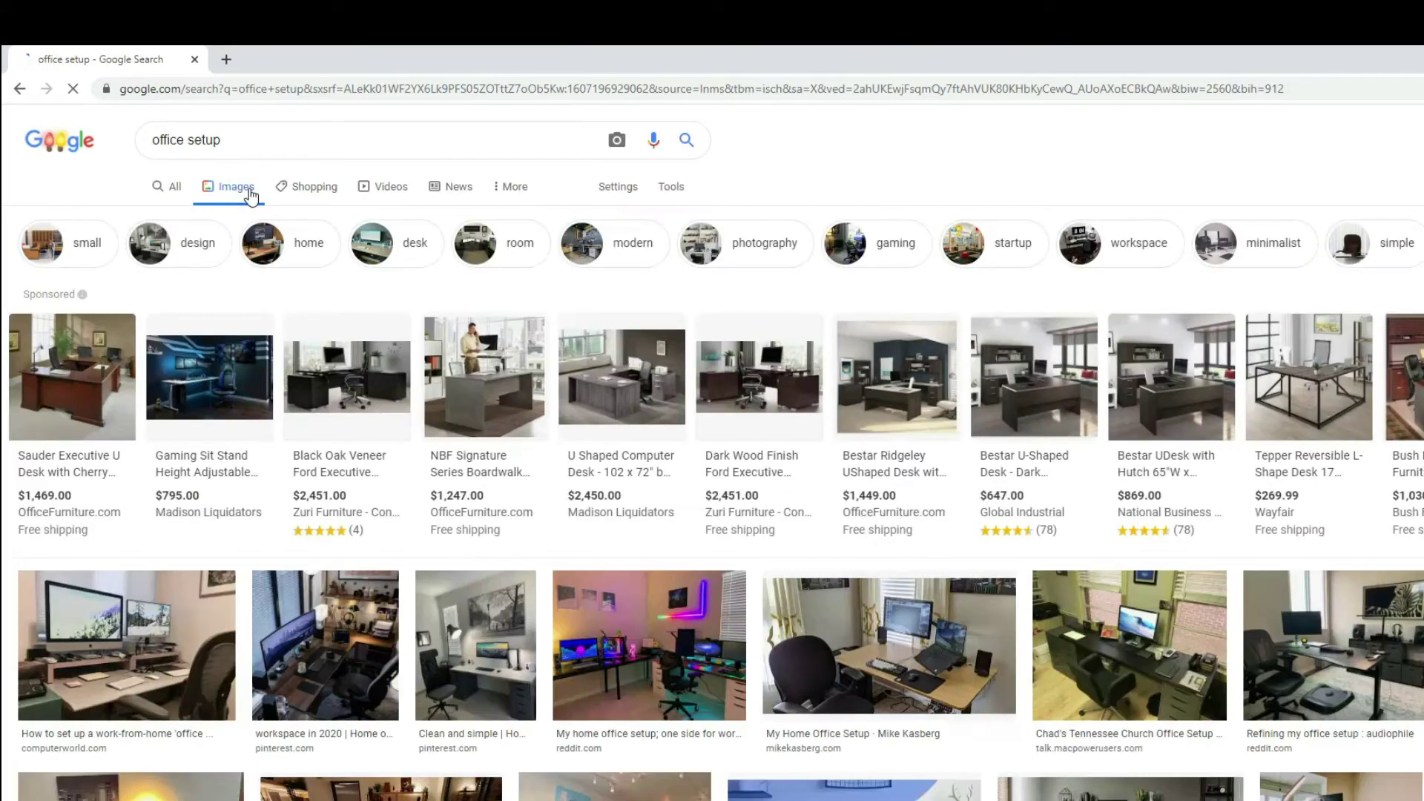
{"action": "mouse_move", "coordinate": [990, 492]}
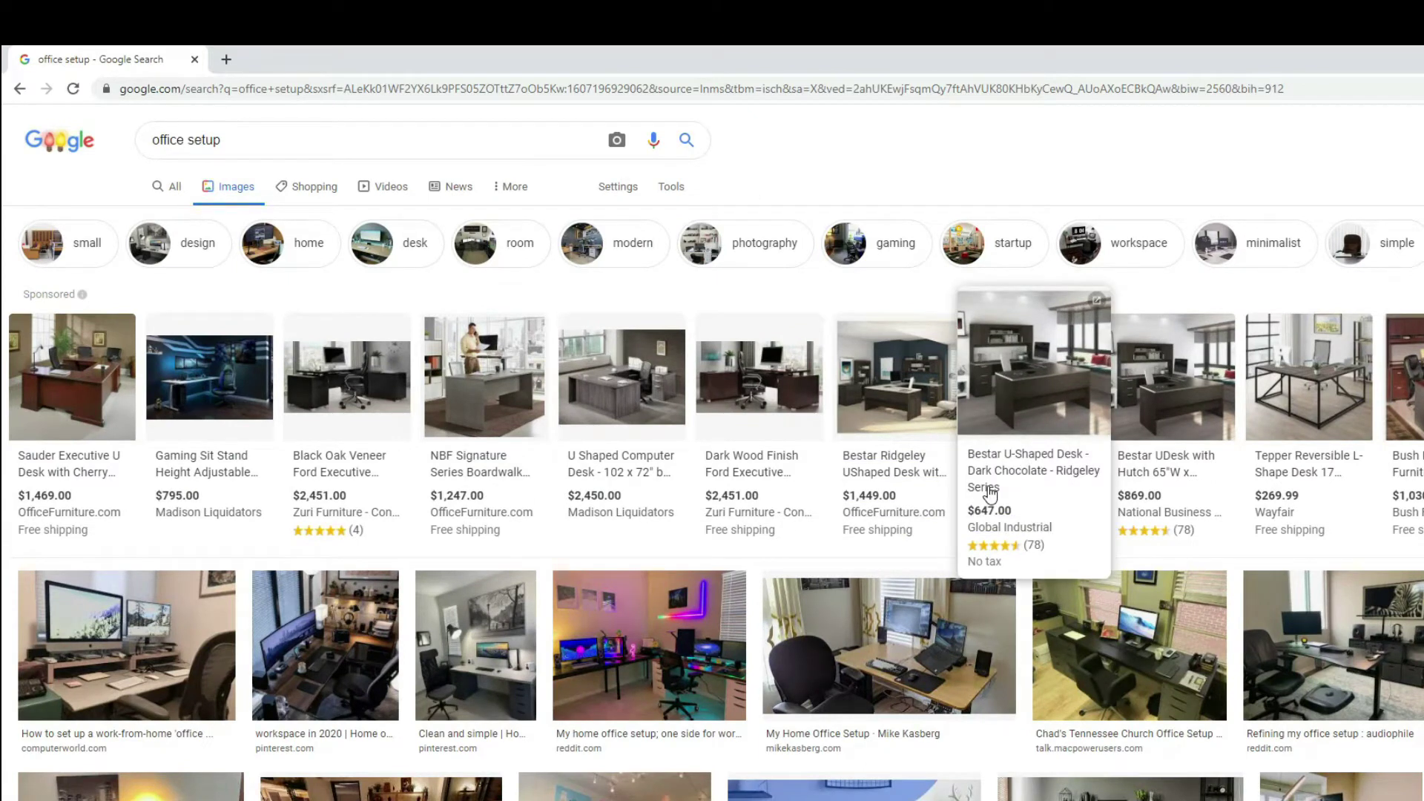
{"action": "left_click", "coordinate": [672, 194]}
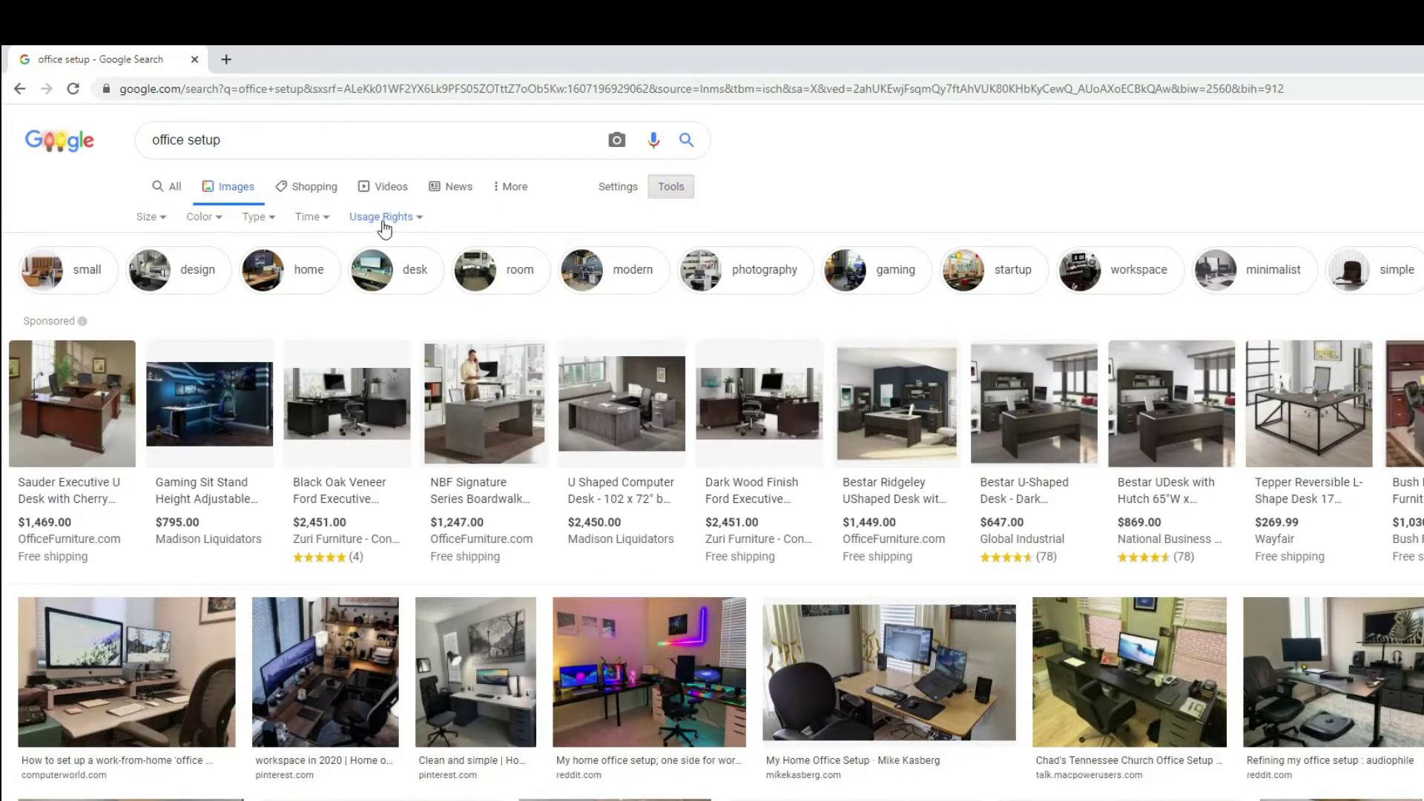
{"action": "left_click", "coordinate": [382, 222]}
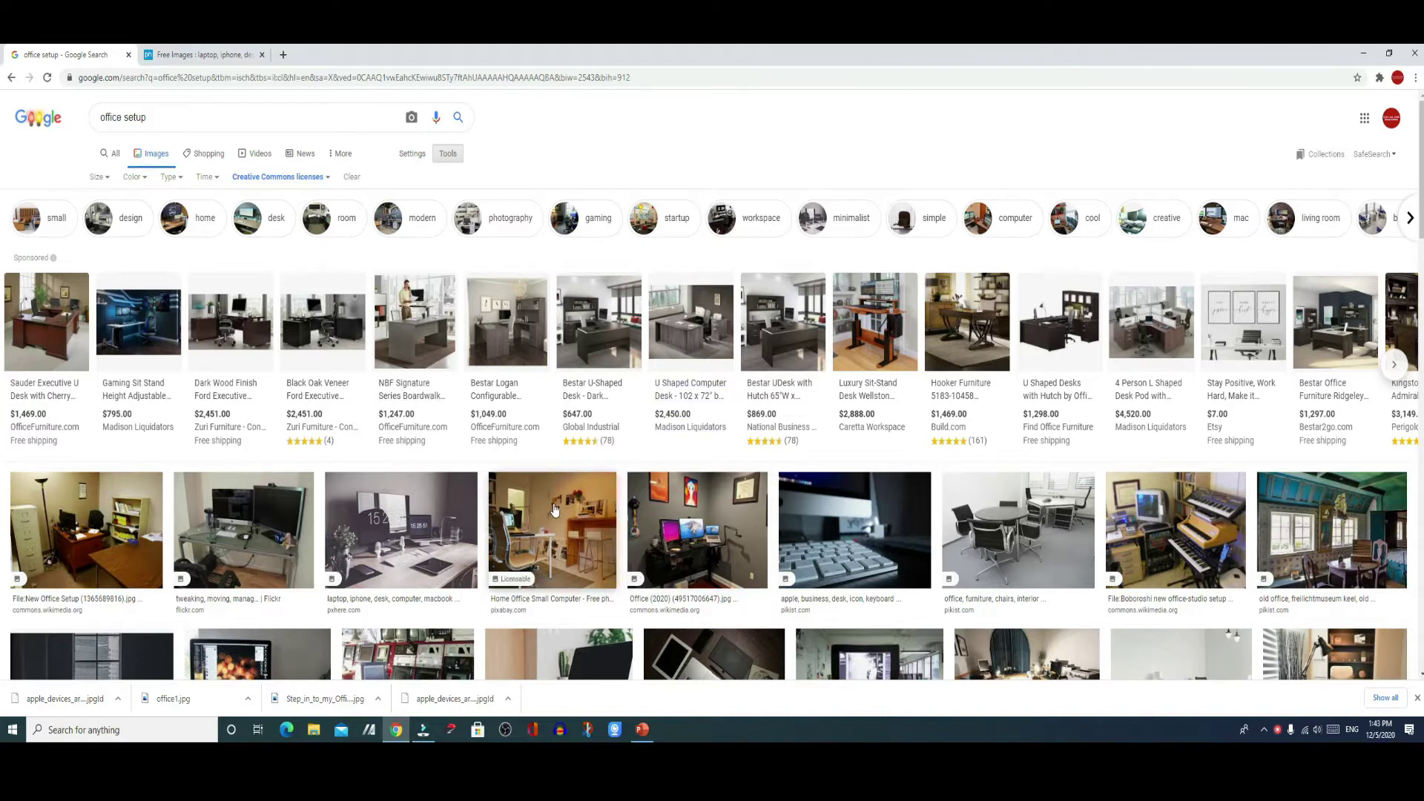
Save the Wikimedia Commons multi-monitor desk photo to the Desktop as office1.jpg.
{"action": "scroll", "coordinate": [552, 504], "scroll_direction": "down", "scroll_amount": 3}
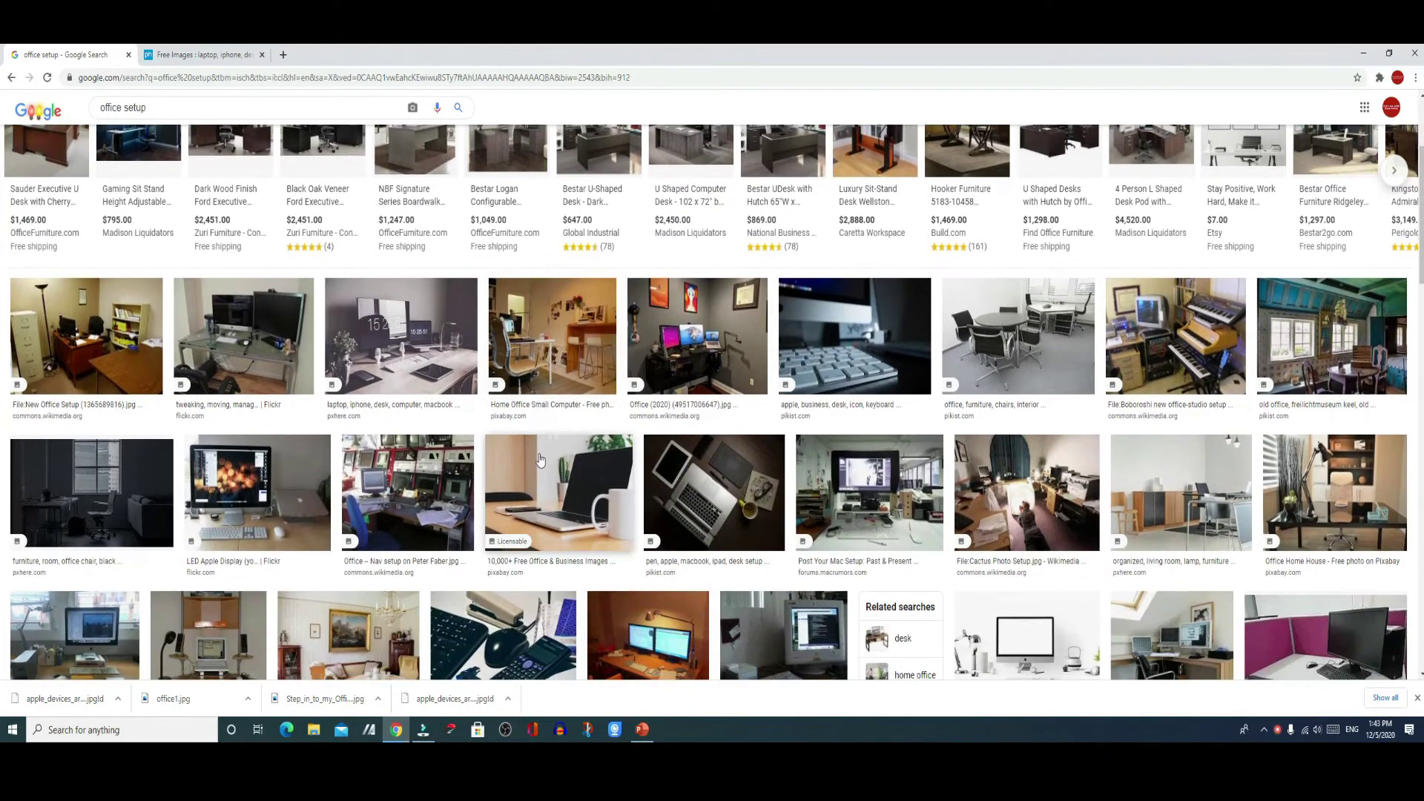
{"action": "left_click", "coordinate": [420, 487]}
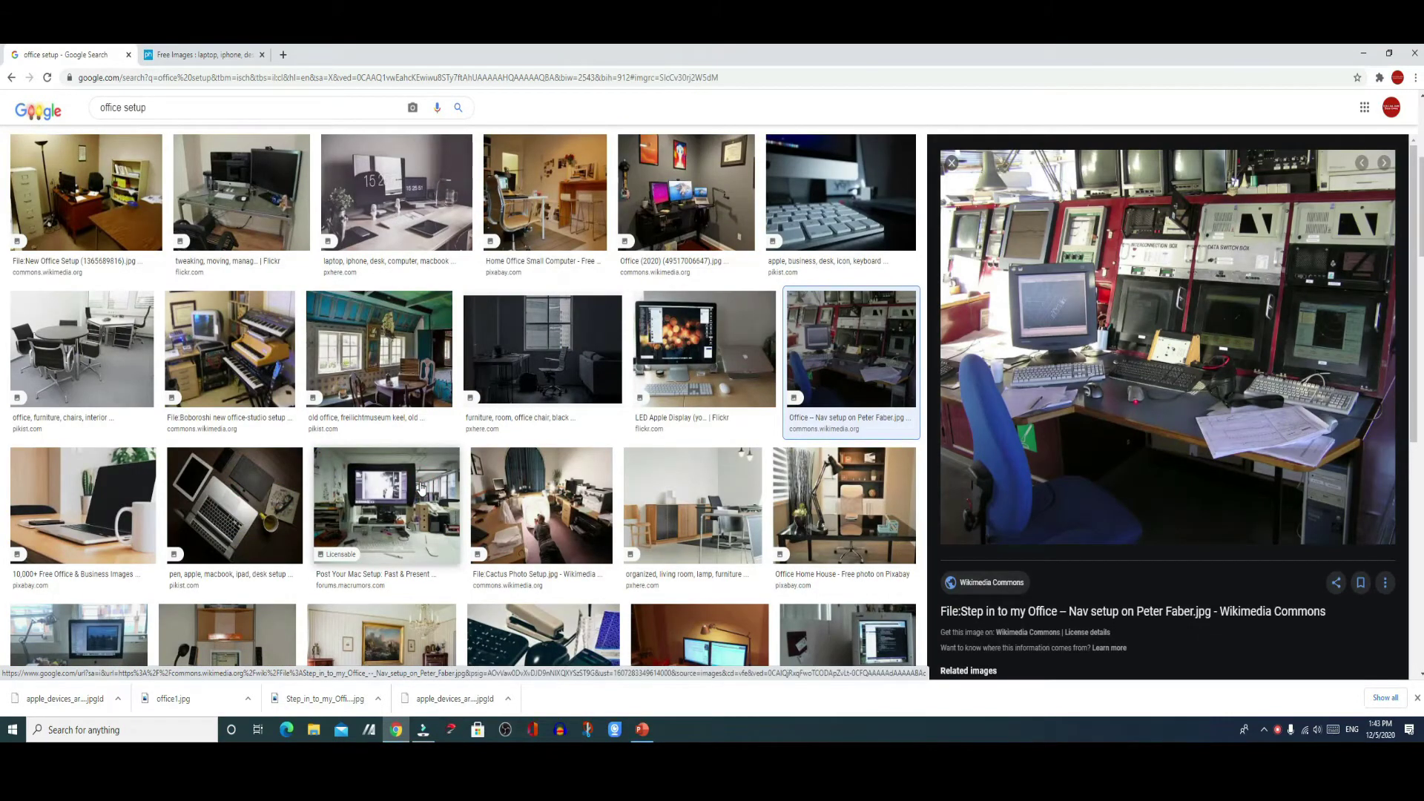
{"action": "right_click", "coordinate": [1255, 279]}
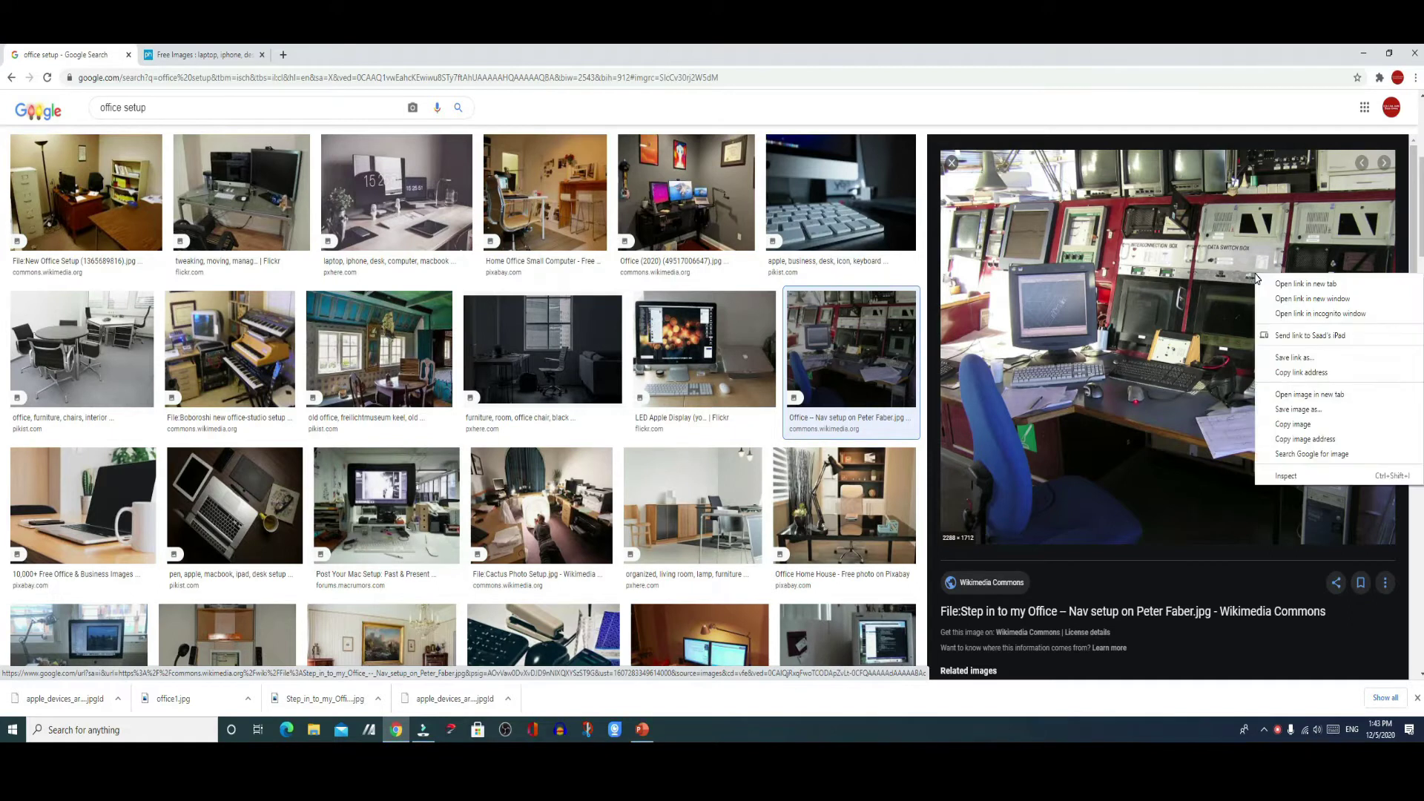
{"action": "left_click", "coordinate": [1290, 410]}
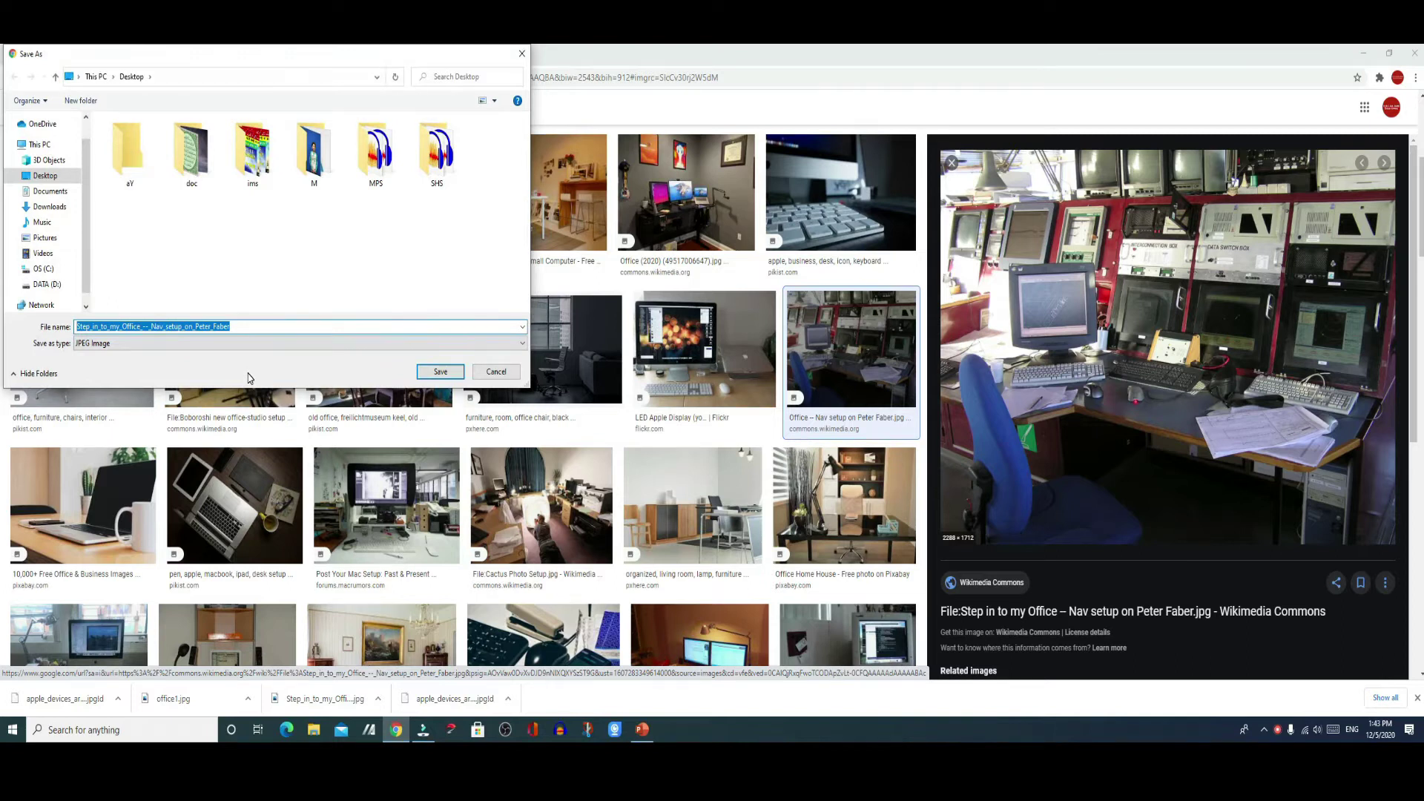
{"action": "type", "text": "office1"}
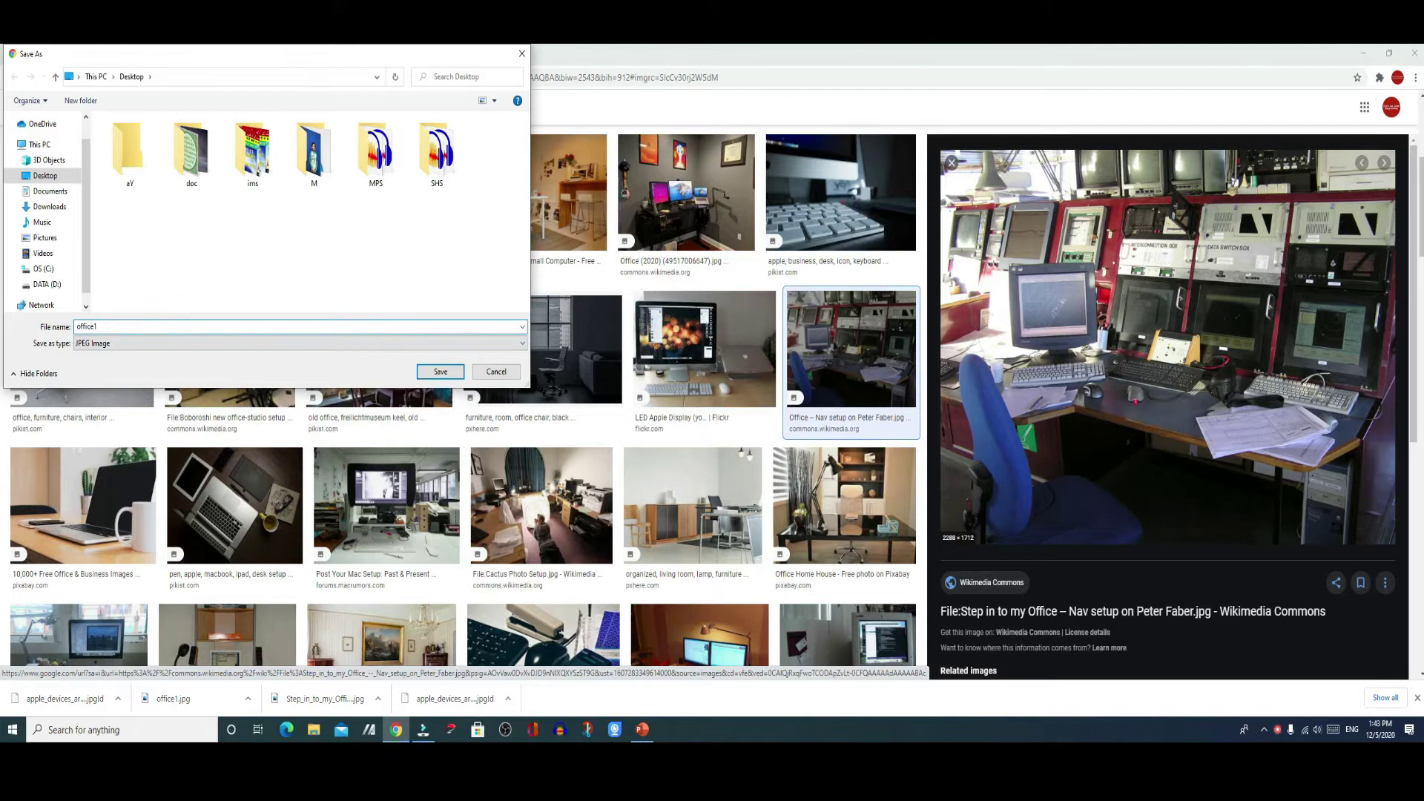
{"action": "left_click", "coordinate": [427, 372]}
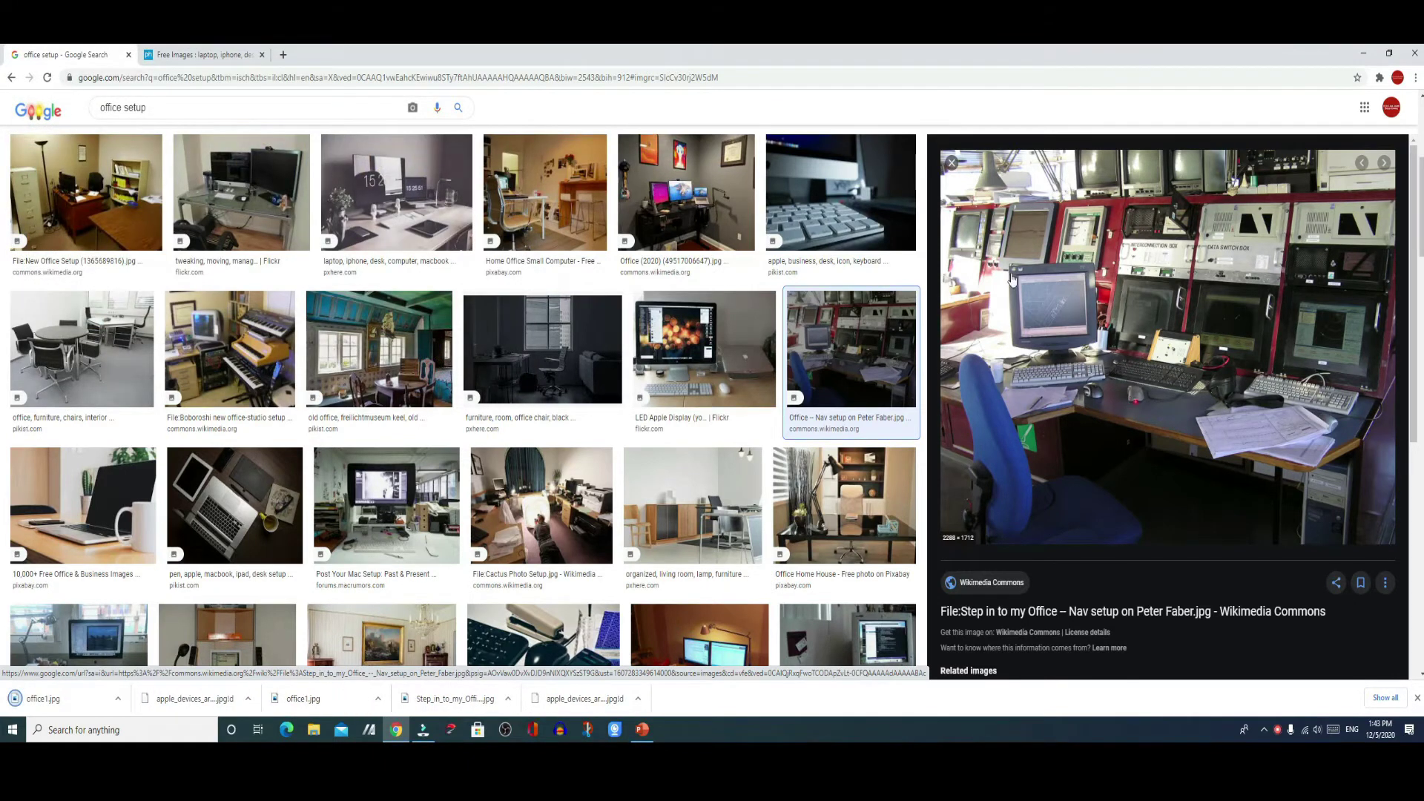
Close the current preview and preview the pxhere 'laptop, iphone, desk' photo instead.
{"action": "left_click", "coordinate": [953, 163]}
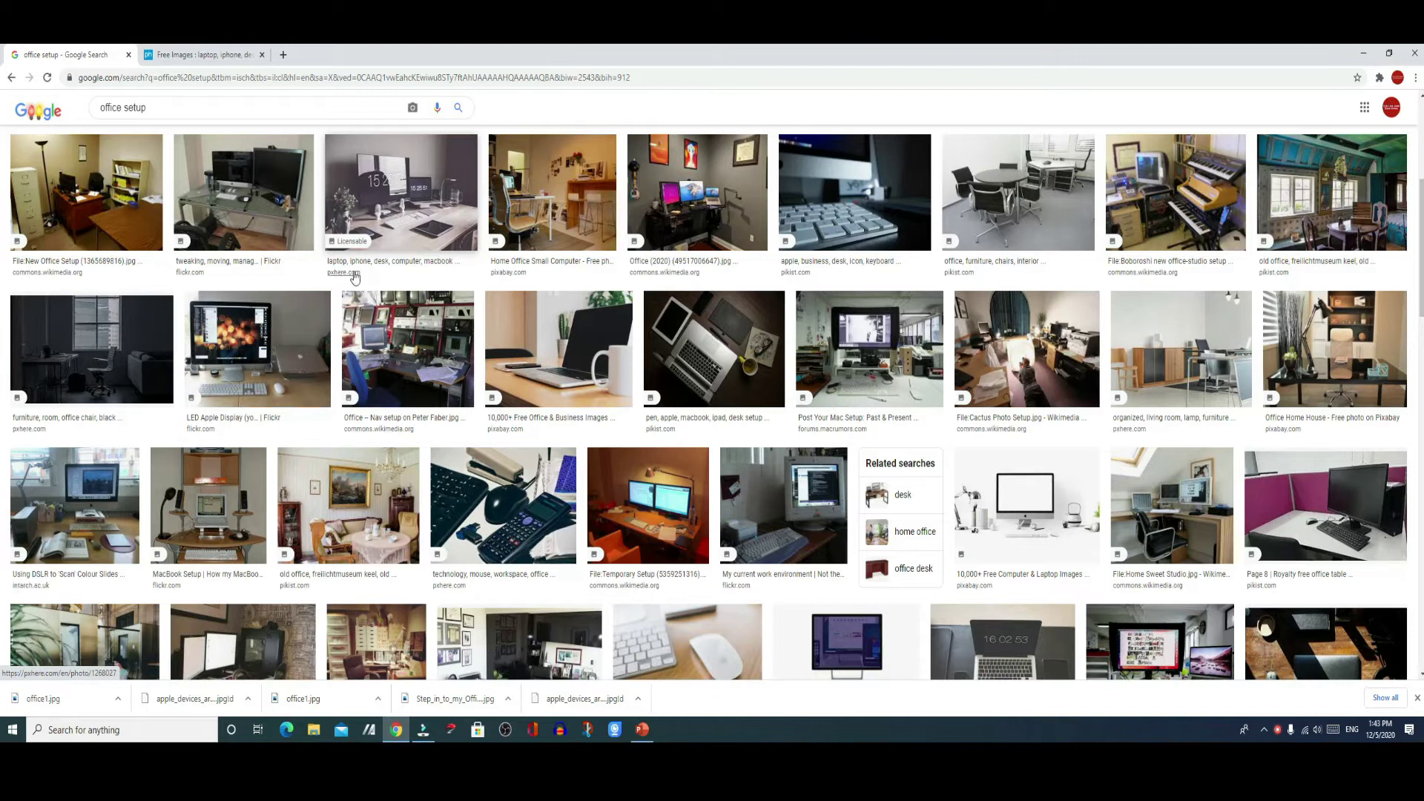
{"action": "left_click", "coordinate": [399, 203]}
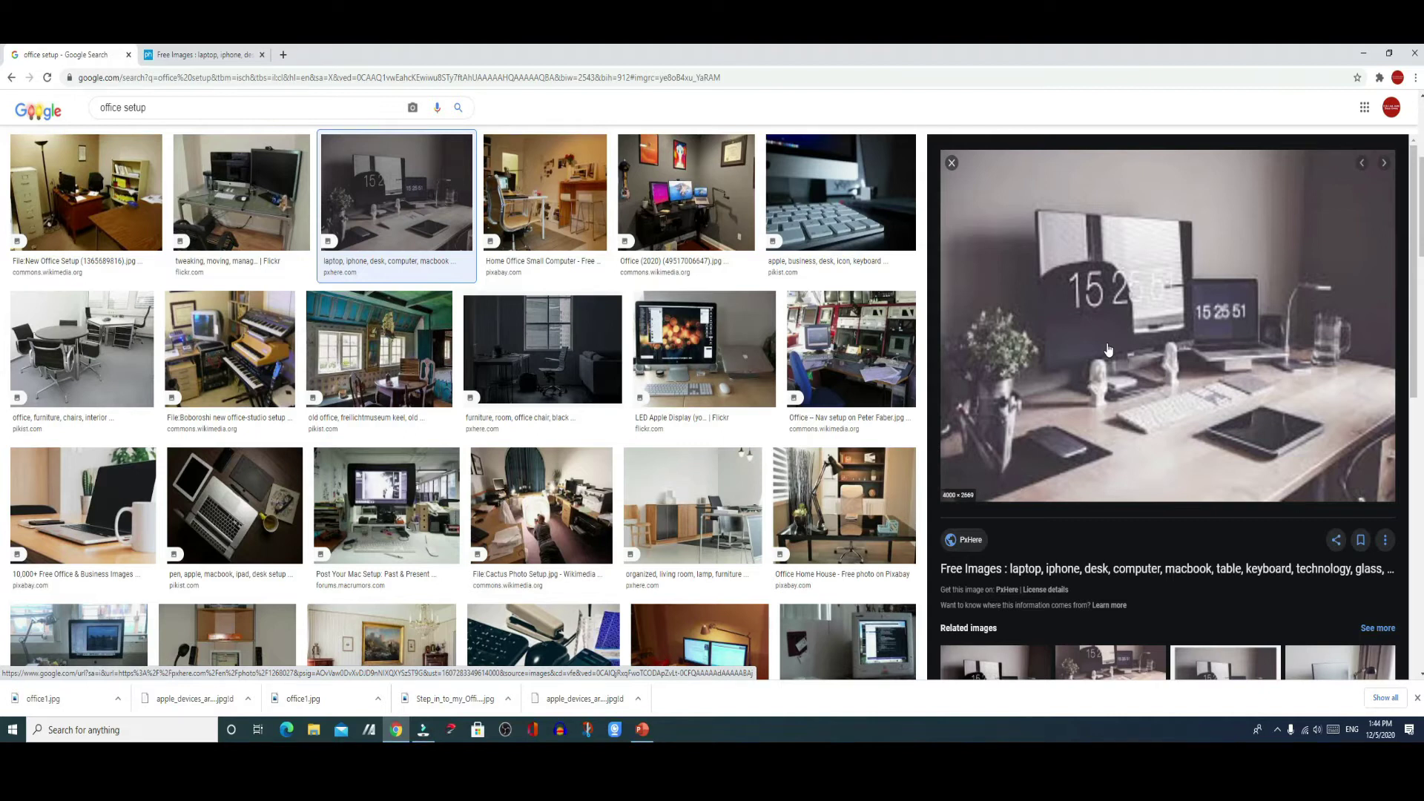
From the photo's pxhere page, save it to the Desktop as 'office2.' with Save as type All Files.
{"action": "left_click", "coordinate": [971, 541]}
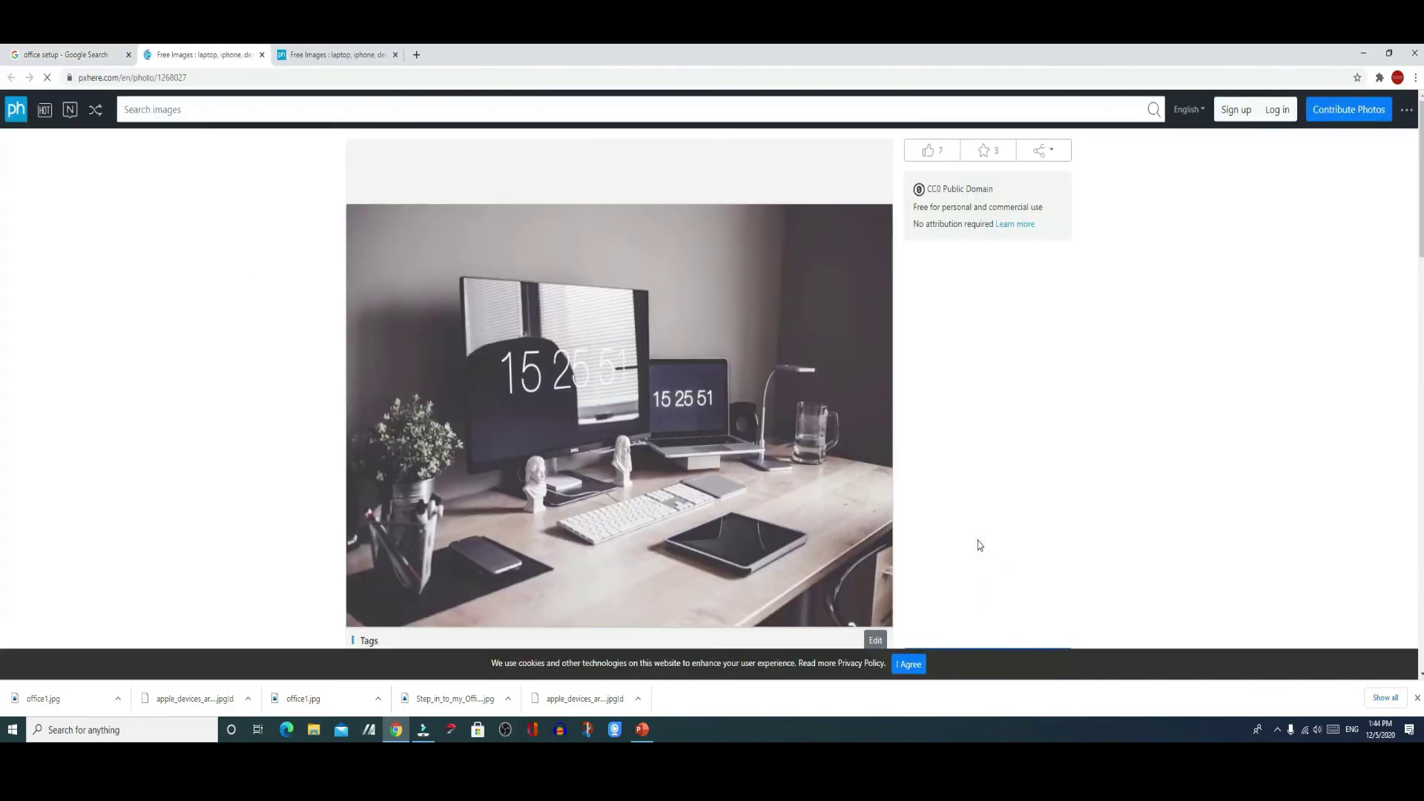
{"action": "scroll", "coordinate": [671, 275], "scroll_direction": "down", "scroll_amount": 1}
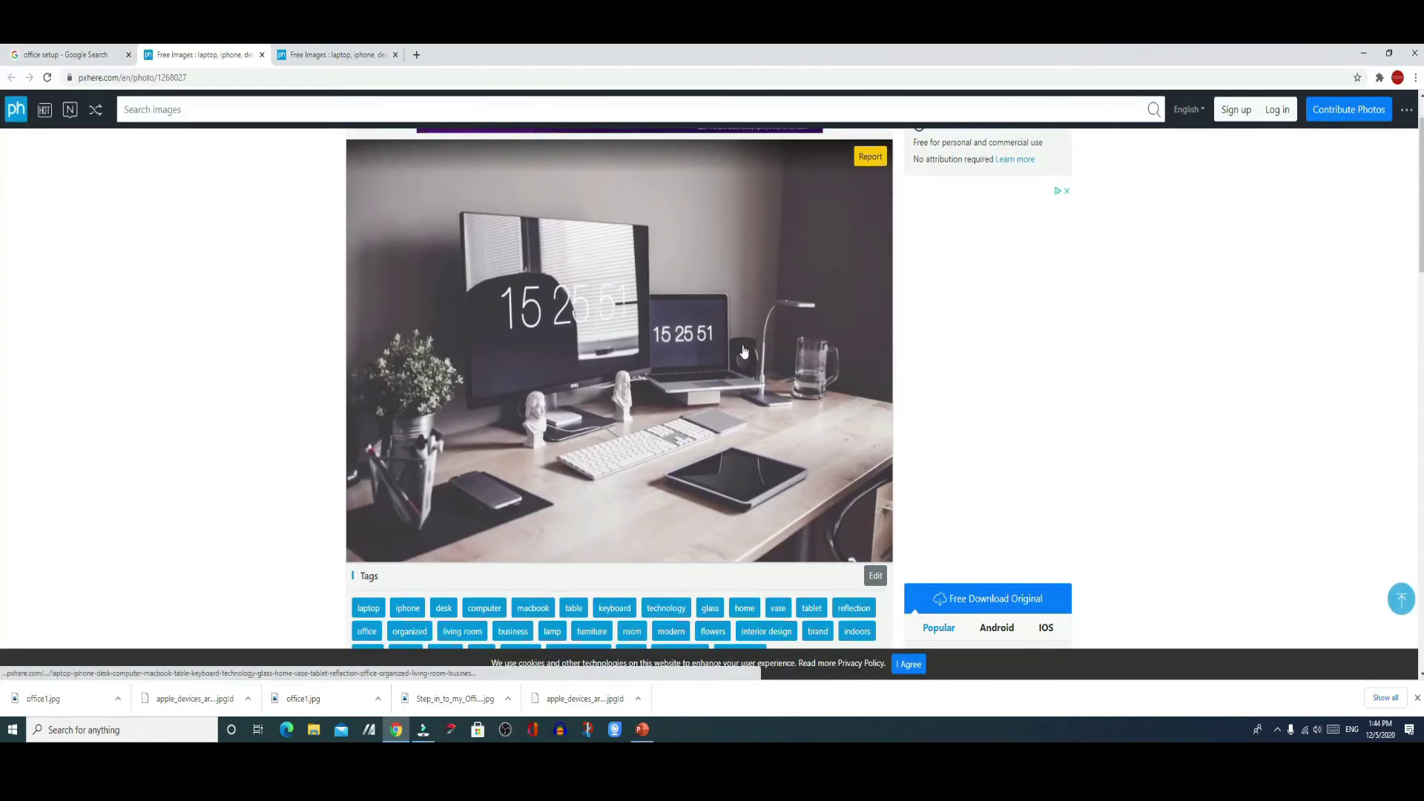
{"action": "right_click", "coordinate": [688, 279]}
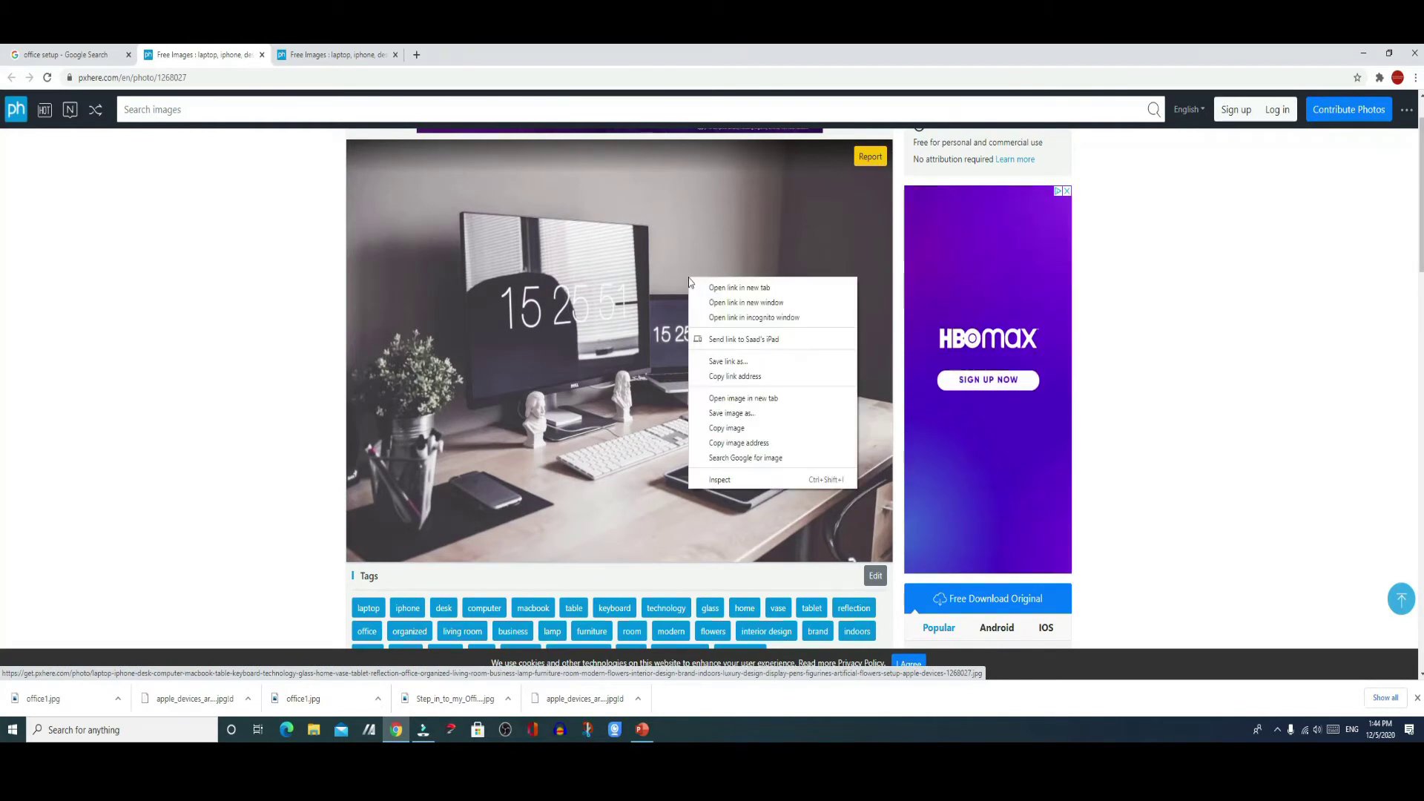
{"action": "left_click", "coordinate": [760, 416]}
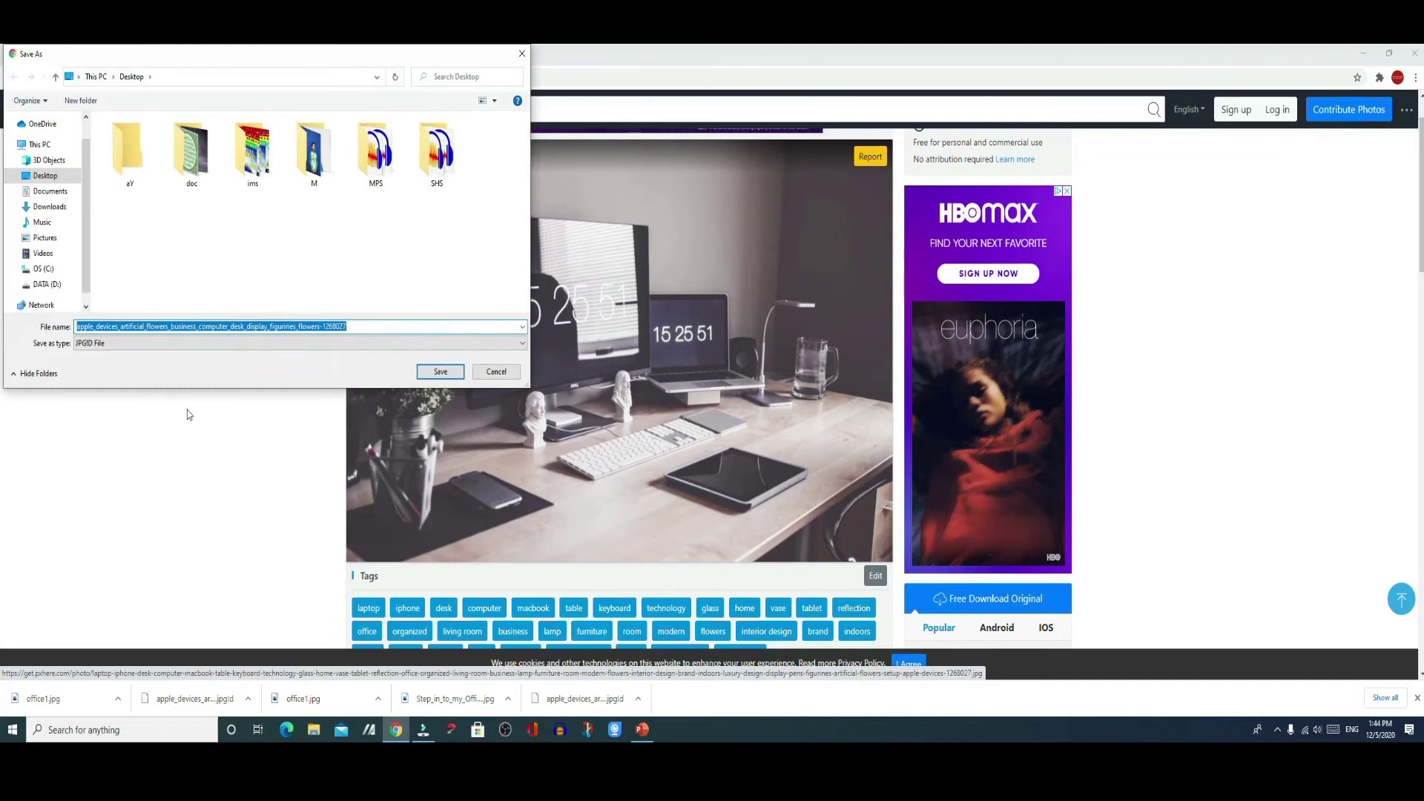
{"action": "type", "text": "offi"}
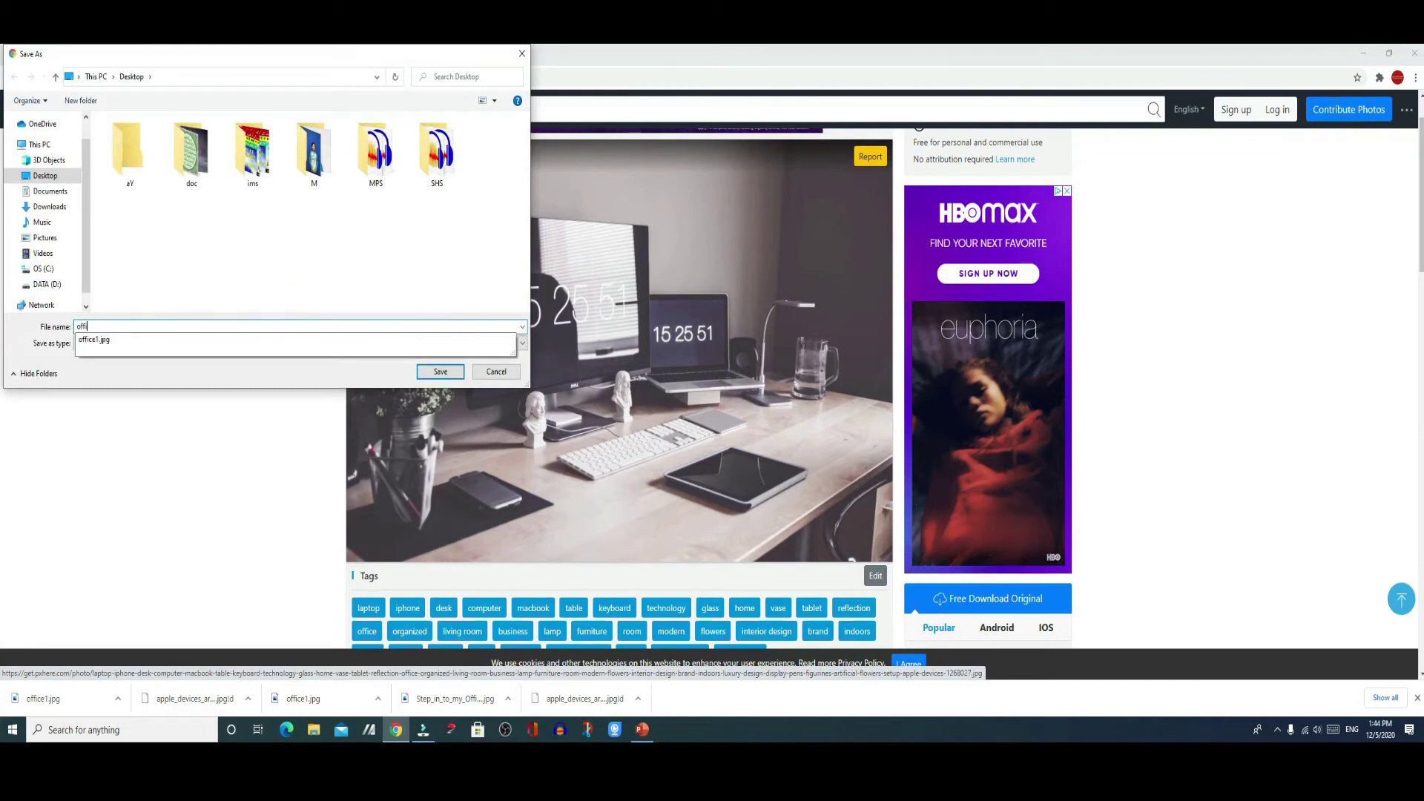
{"action": "type", "text": "ce2"}
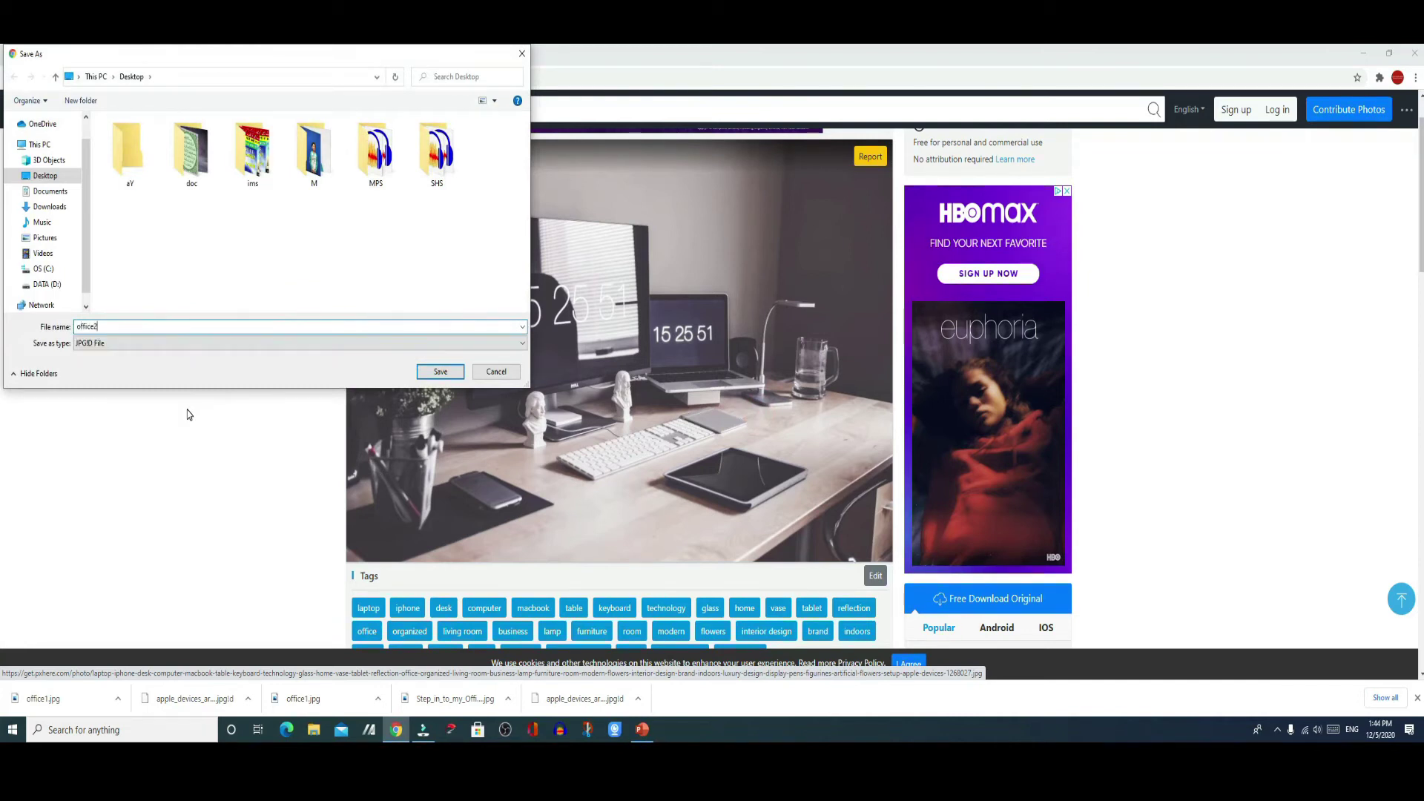
{"action": "left_click", "coordinate": [91, 345]}
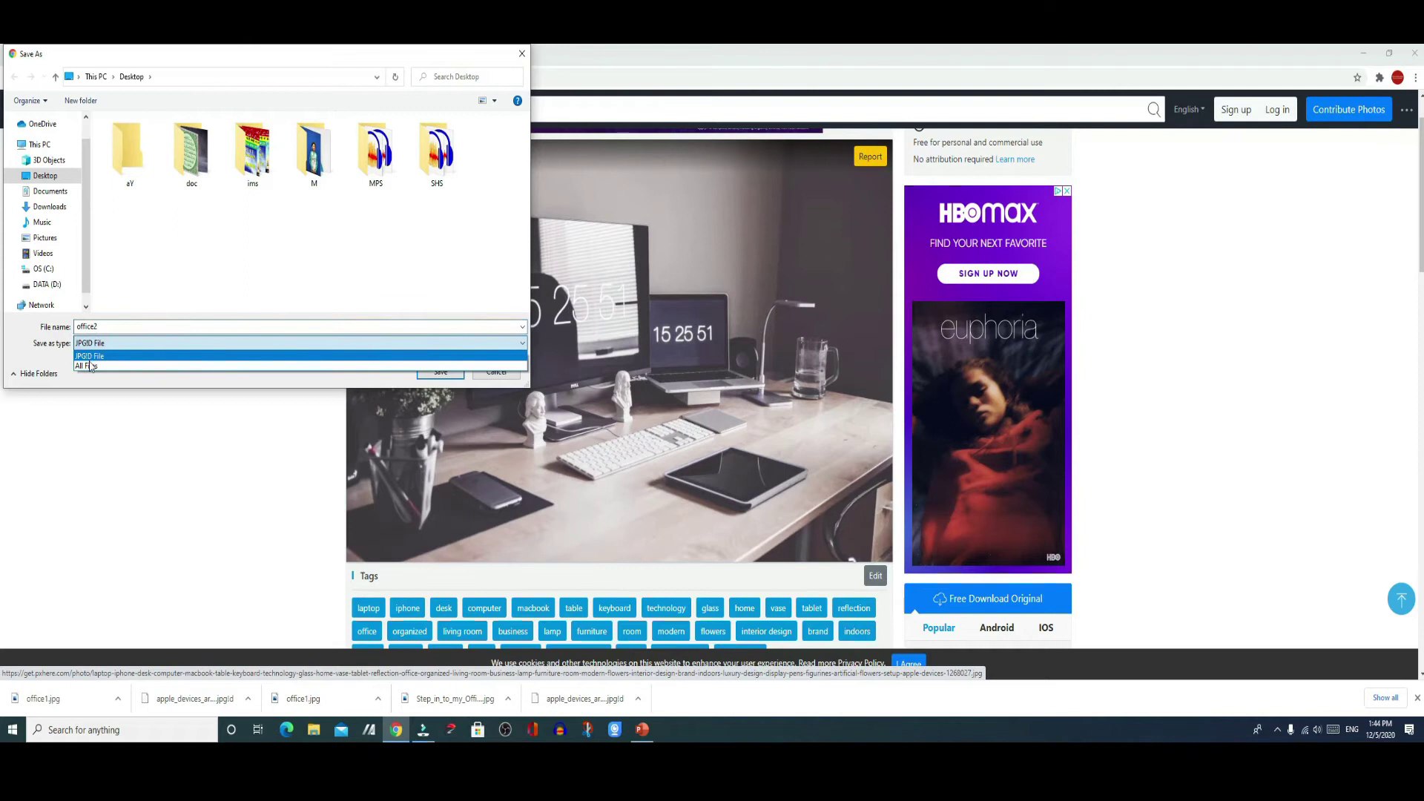
{"action": "left_click", "coordinate": [89, 365]}
{"action": "left_click", "coordinate": [123, 330]}
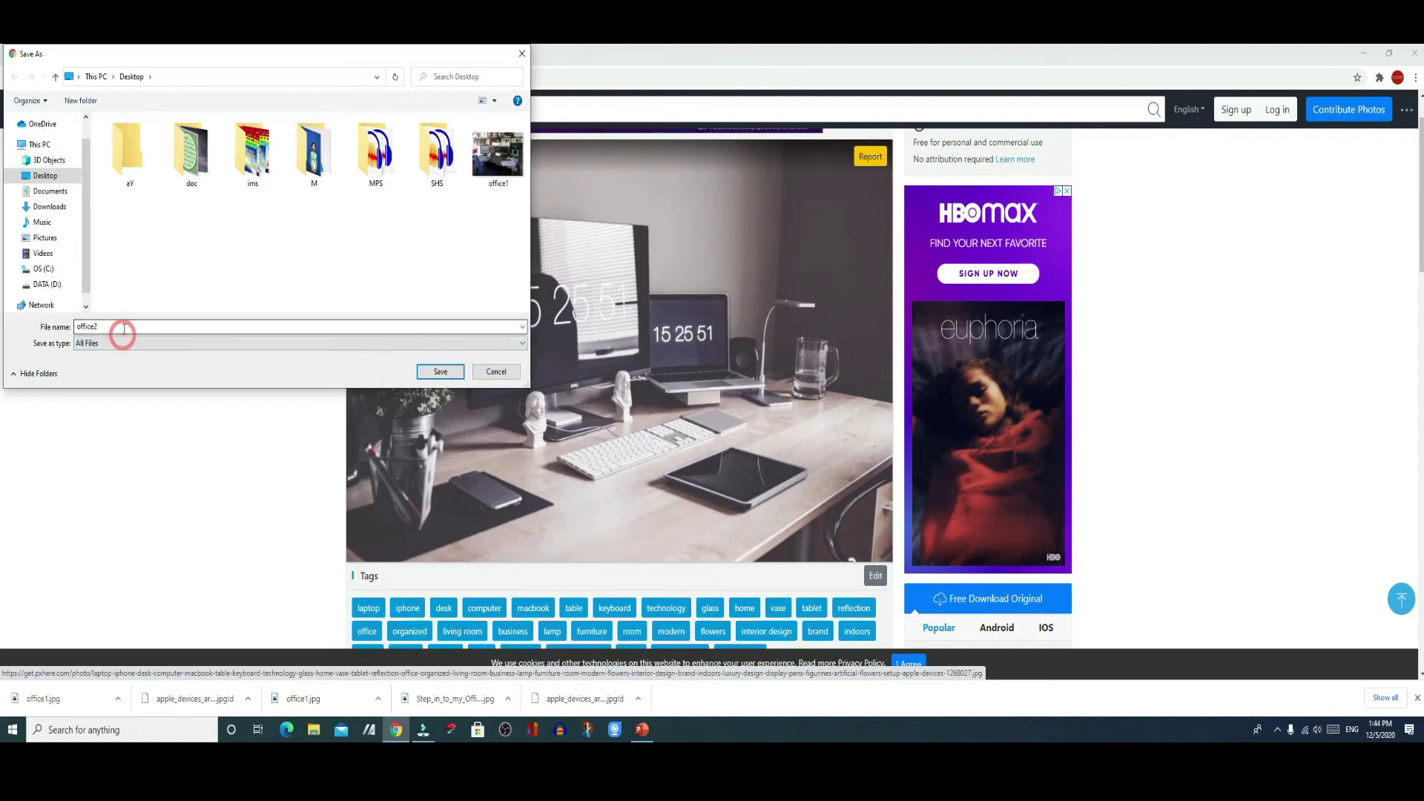
{"action": "left_click", "coordinate": [124, 326]}
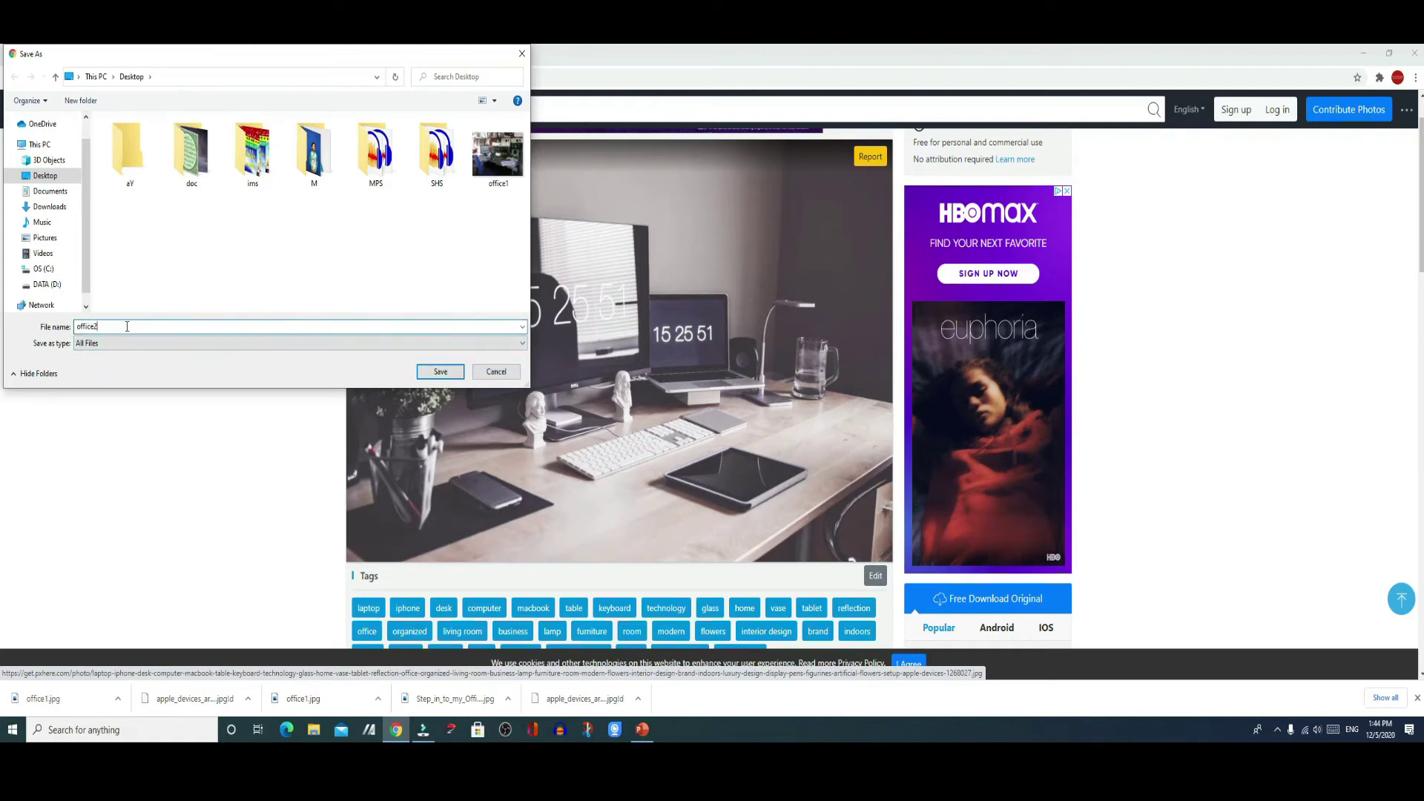
{"action": "type", "text": ".jpg"}
{"action": "left_click", "coordinate": [439, 373]}
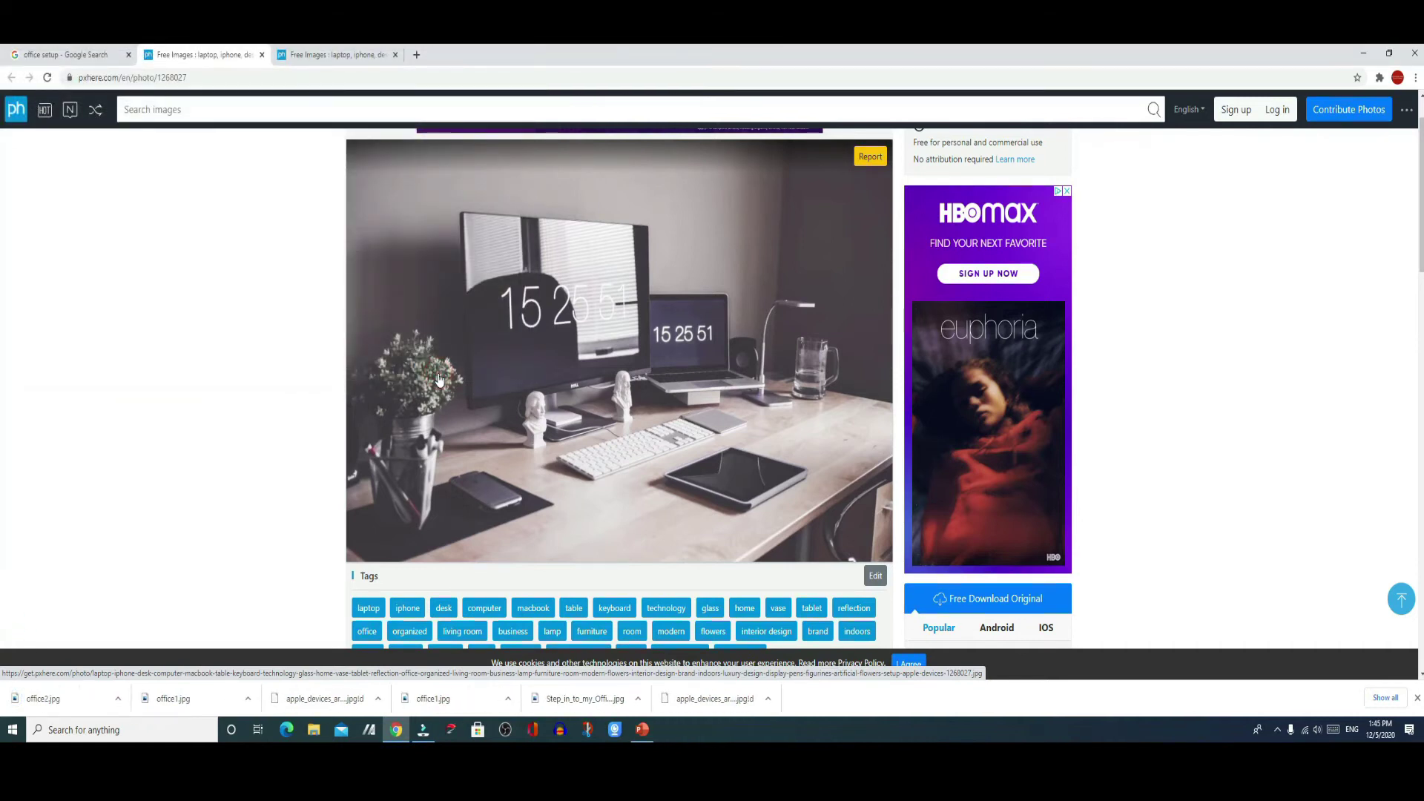
Save the same pxhere desk photo to the Desktop again as office3.
{"action": "right_click", "coordinate": [649, 274]}
{"action": "left_click", "coordinate": [693, 404]}
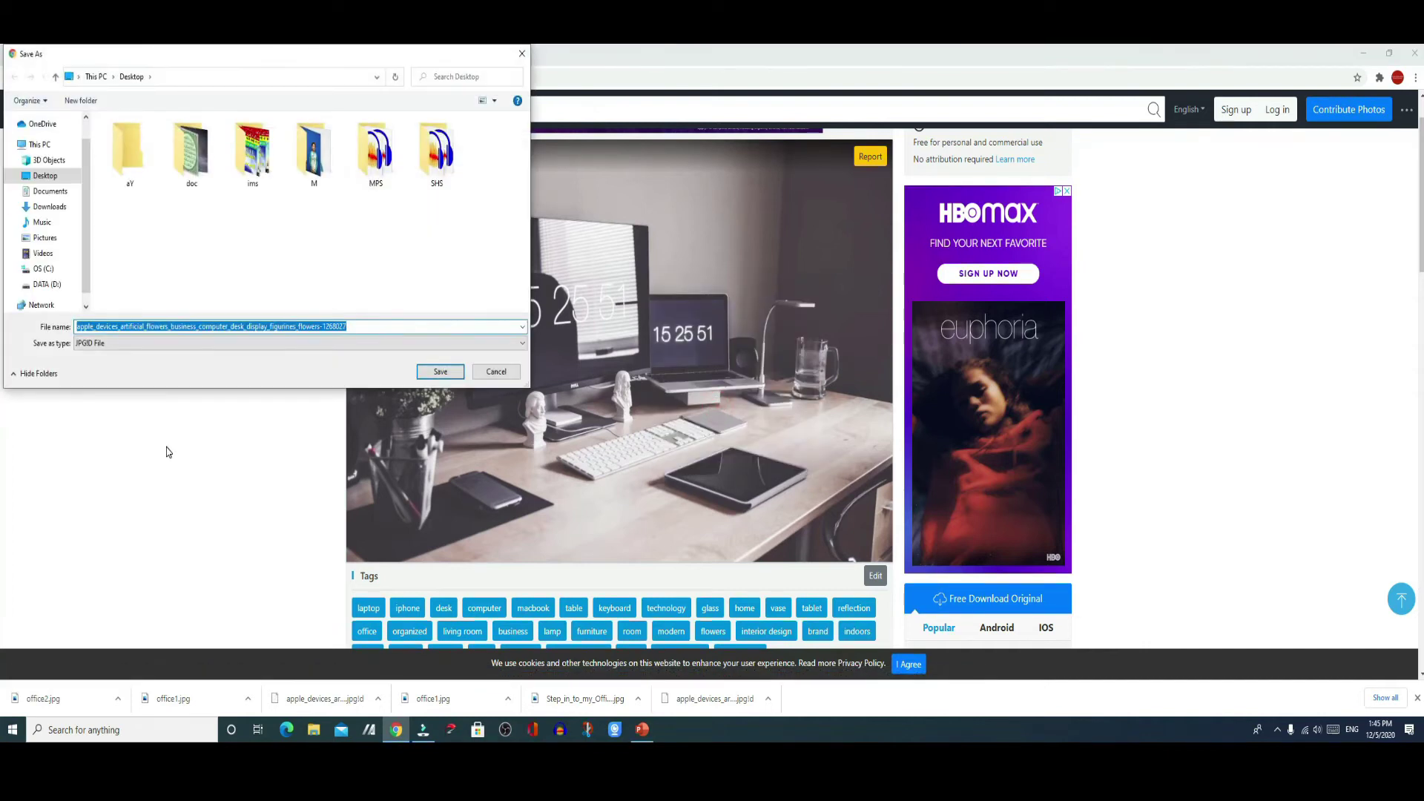
{"action": "type", "text": "office3"}
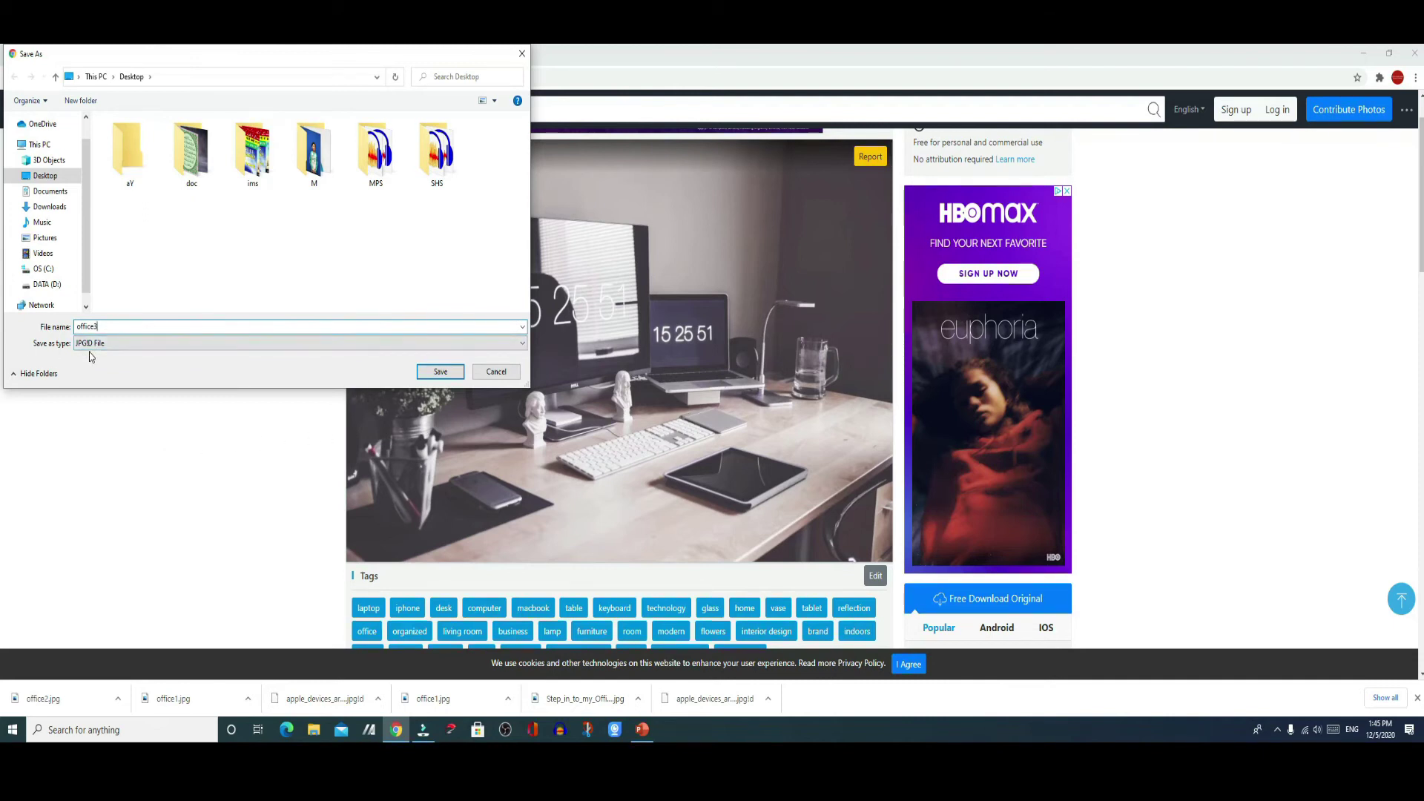
{"action": "left_click", "coordinate": [439, 371]}
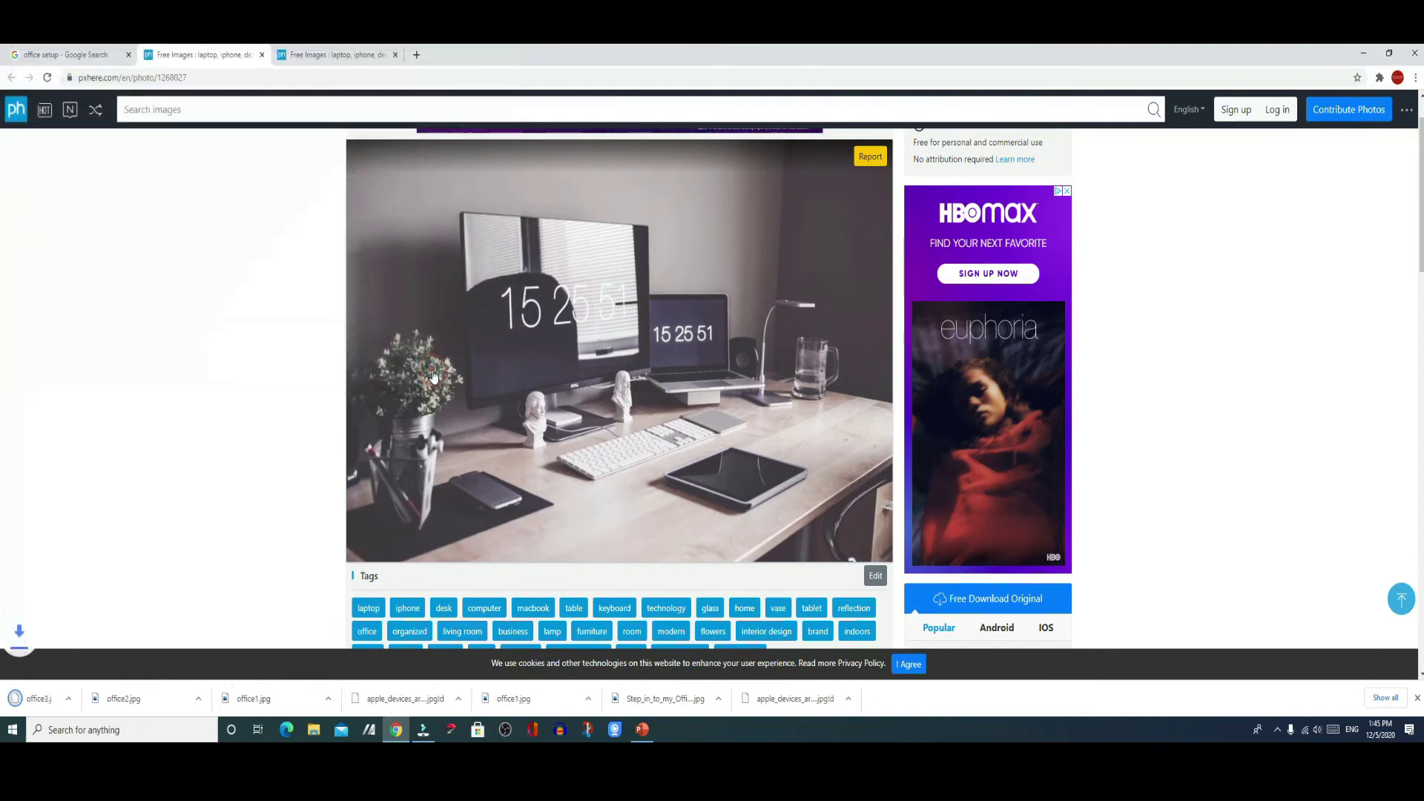
Minimize Chrome and try opening the office3 download on the desktop, dismissing the open-with prompt.
{"action": "left_click", "coordinate": [1363, 53]}
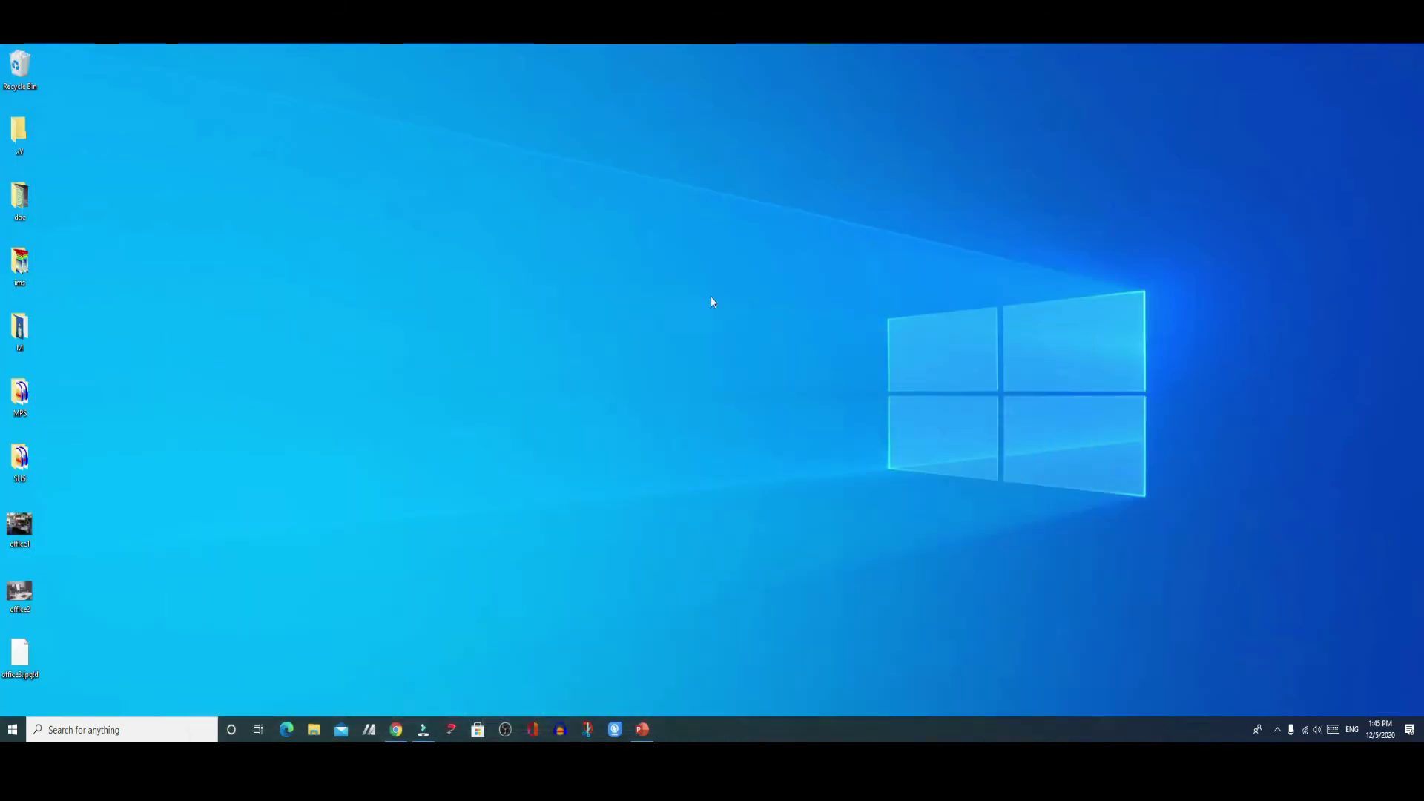
{"action": "left_click_drag", "start_coordinate": [19, 653], "coordinate": [355, 330]}
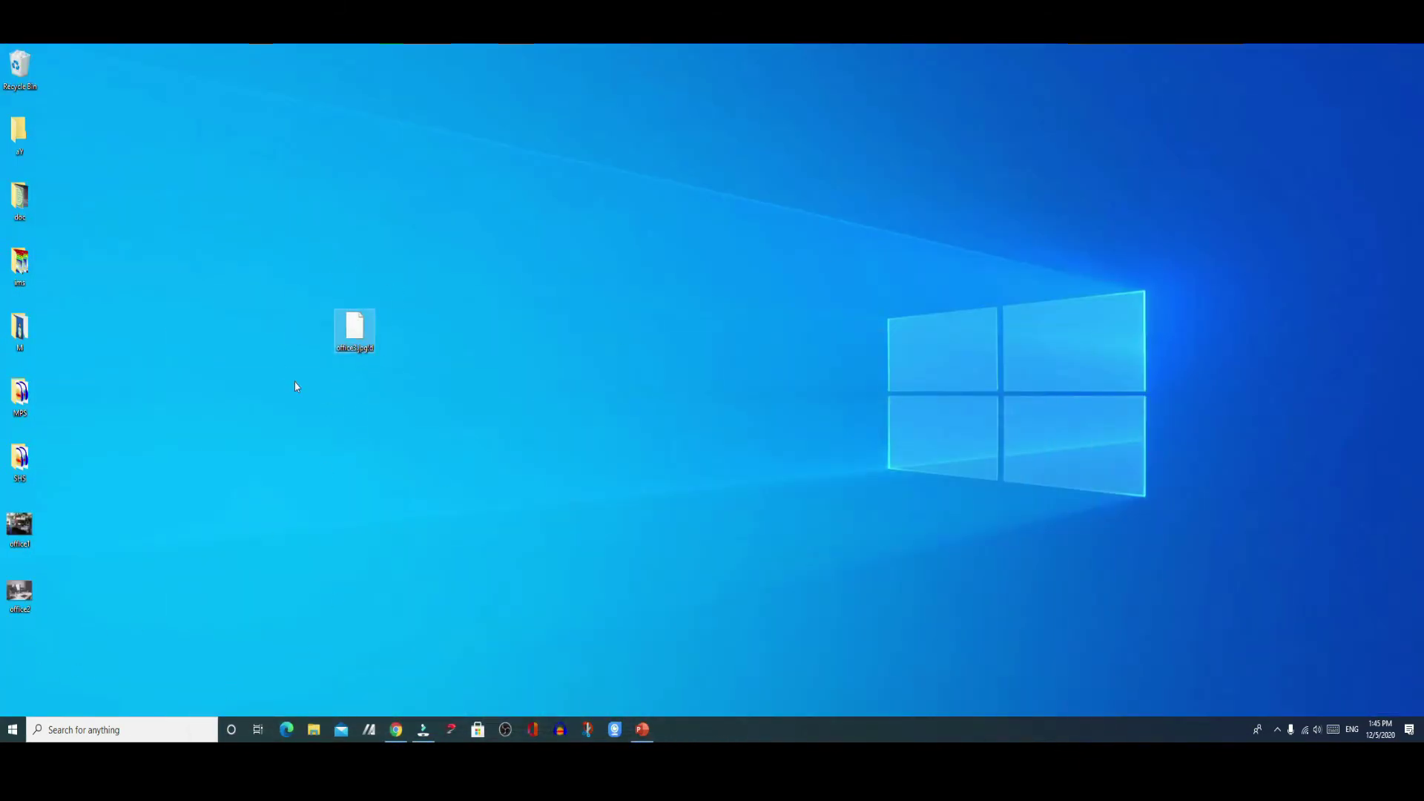
{"action": "right_click", "coordinate": [351, 317]}
{"action": "left_click", "coordinate": [371, 325]}
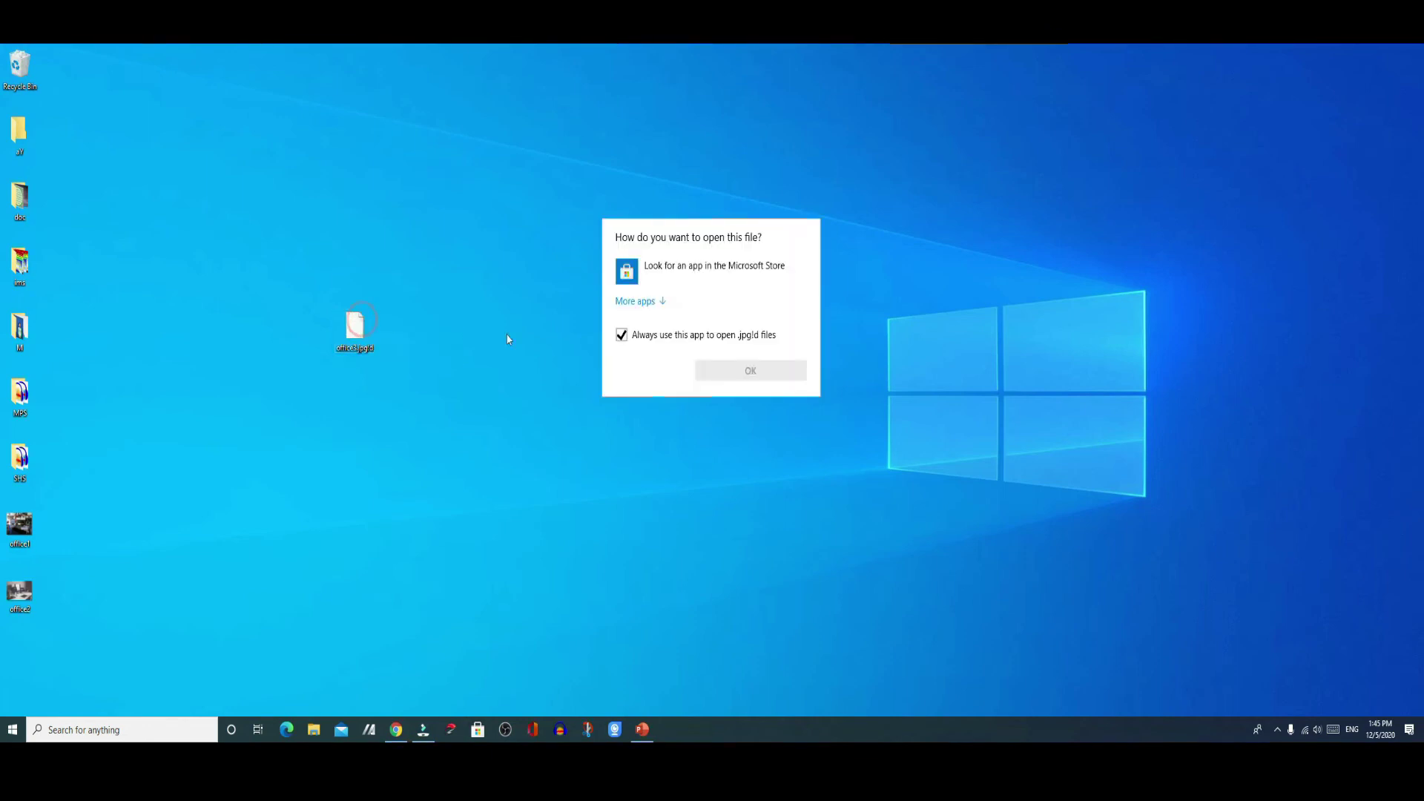
{"action": "left_click", "coordinate": [887, 289]}
{"action": "left_click_drag", "start_coordinate": [354, 326], "coordinate": [18, 64]}
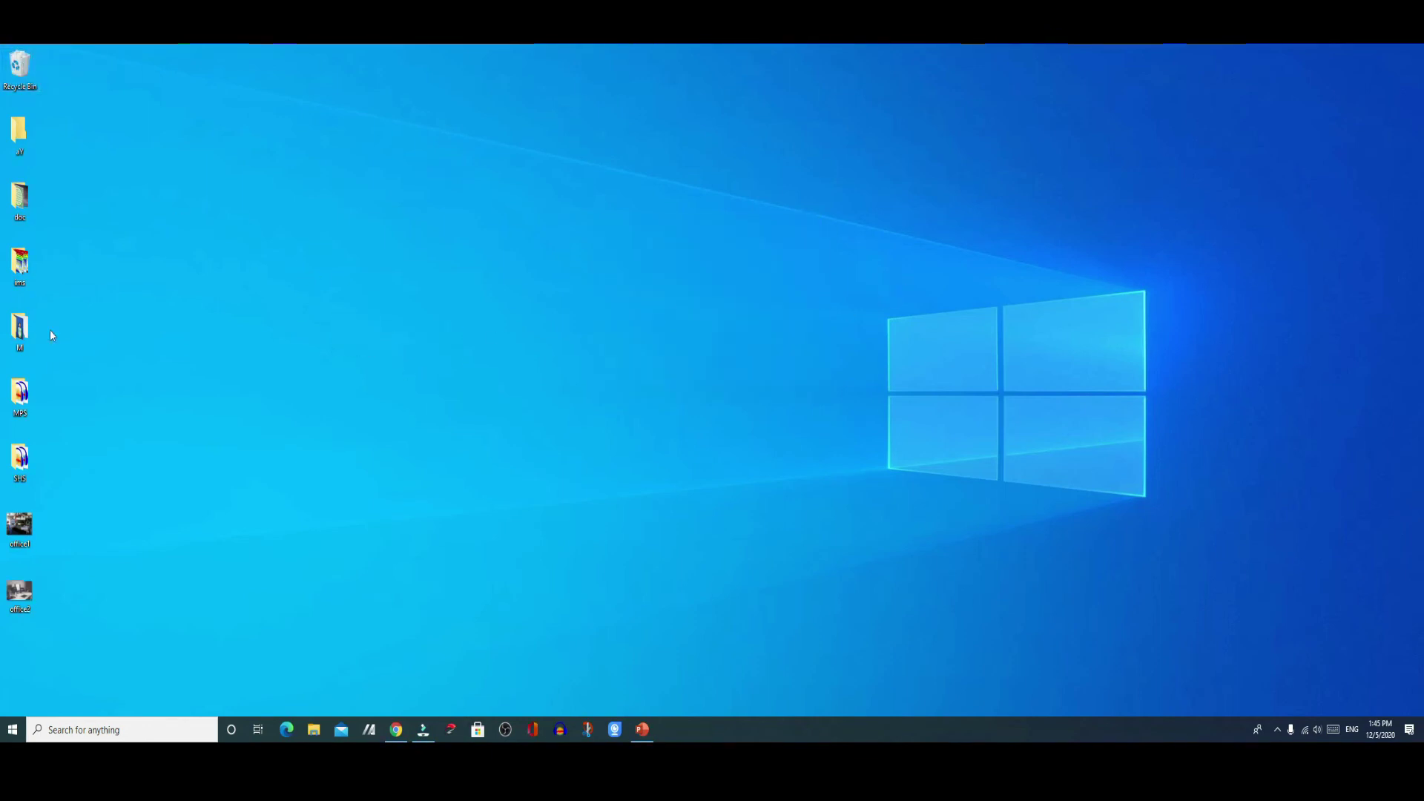
View office1.jpg and office2.jpg in the Photos viewer, then close it.
{"action": "double_click", "coordinate": [20, 530]}
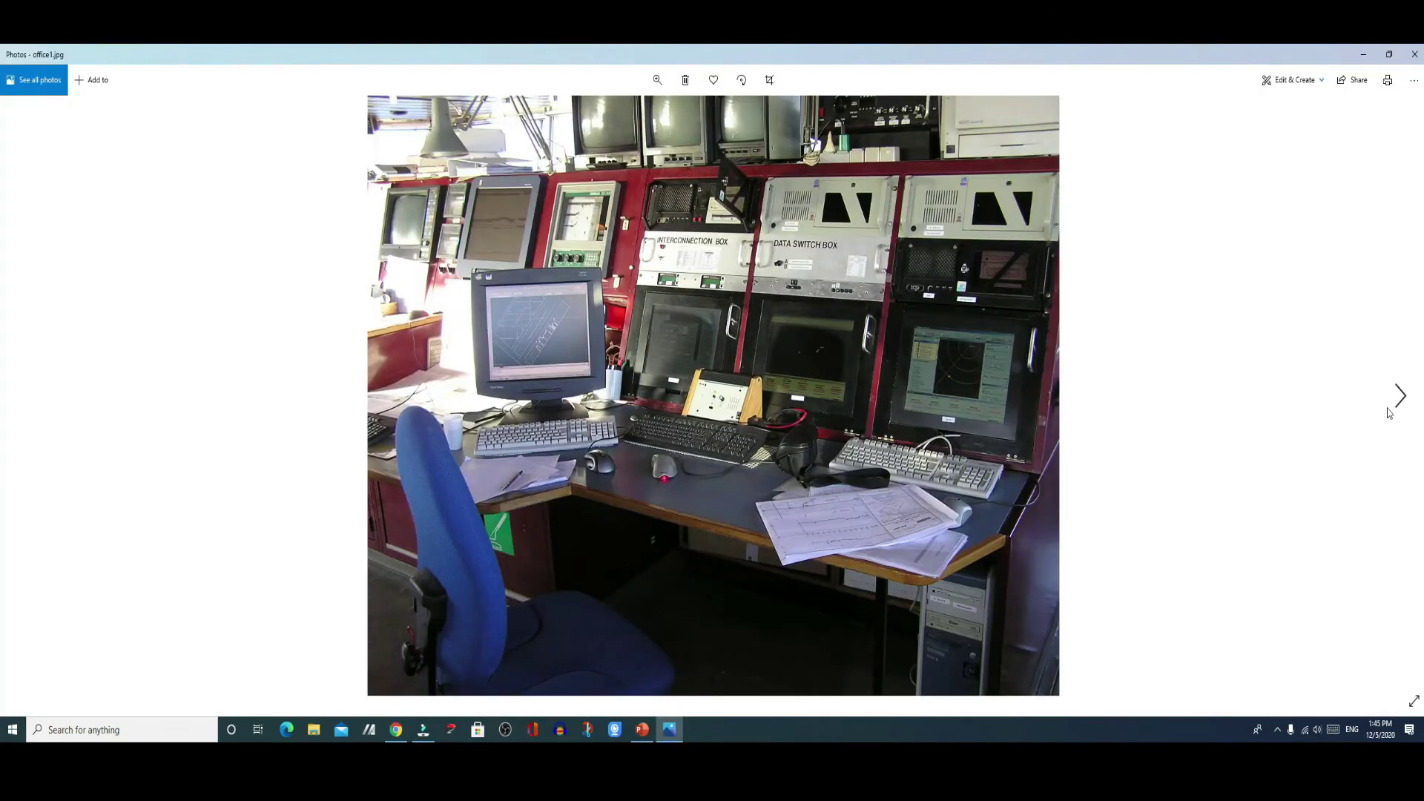
{"action": "left_click", "coordinate": [1390, 406]}
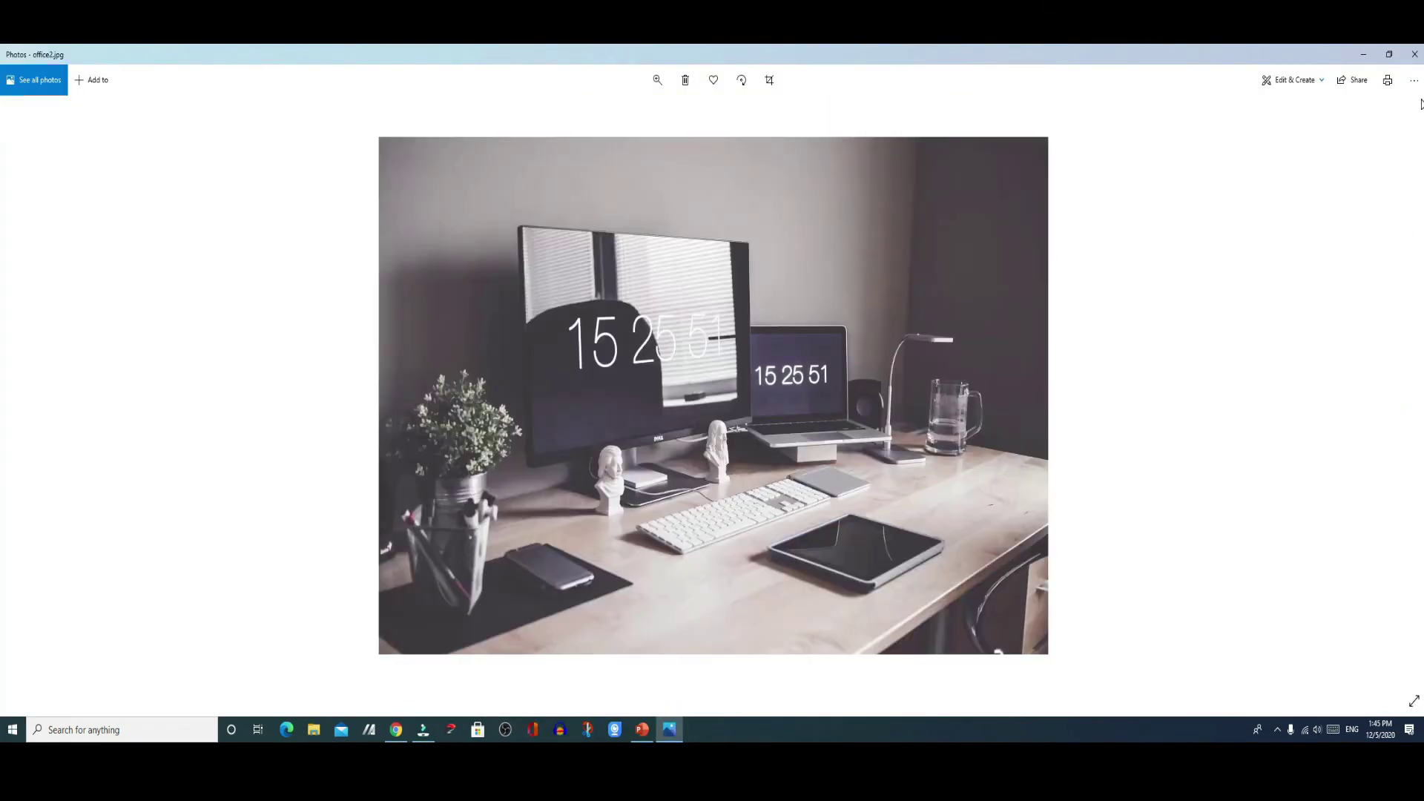
{"action": "left_click", "coordinate": [1414, 55]}
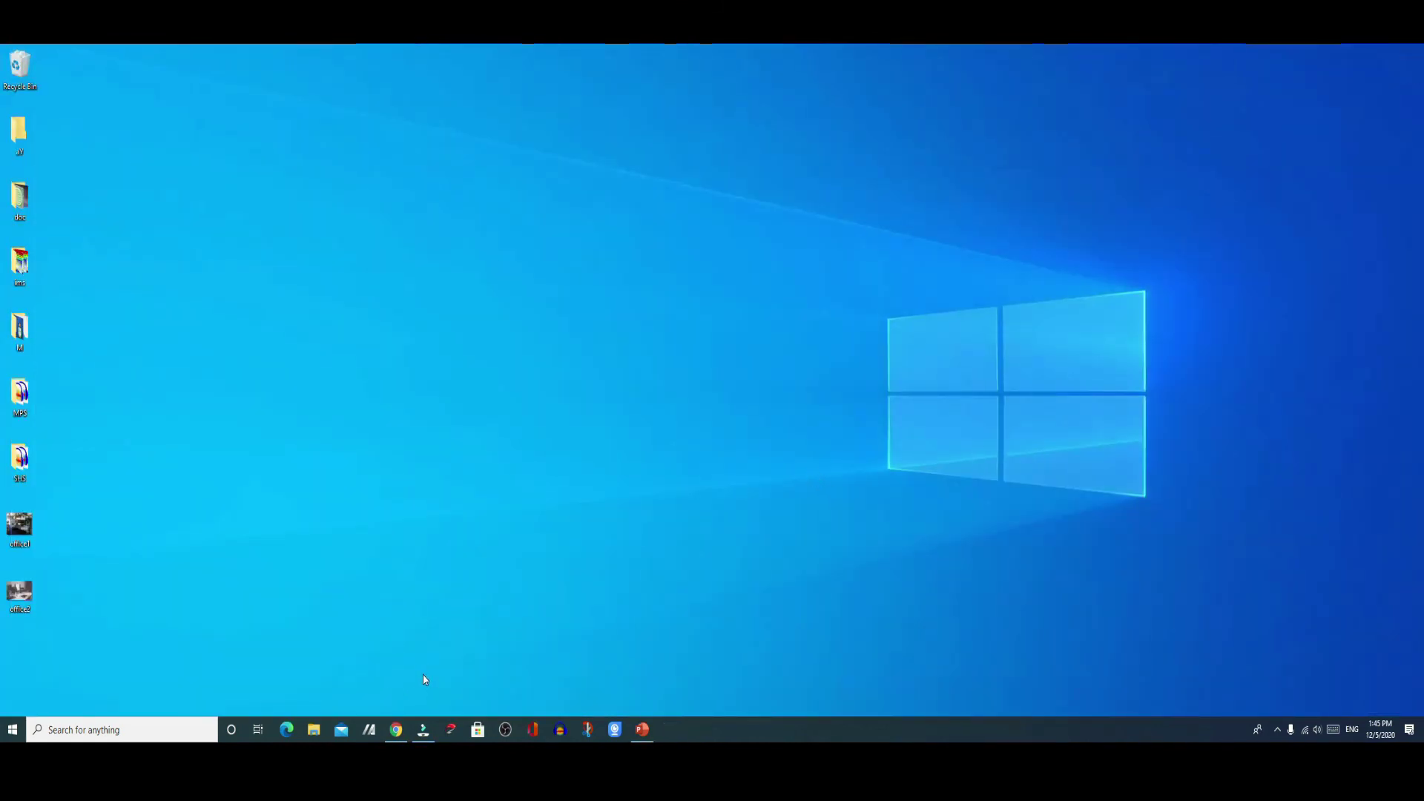
Restore Chrome from the taskbar showing the pxhere desk photo page.
{"action": "left_click", "coordinate": [396, 728]}
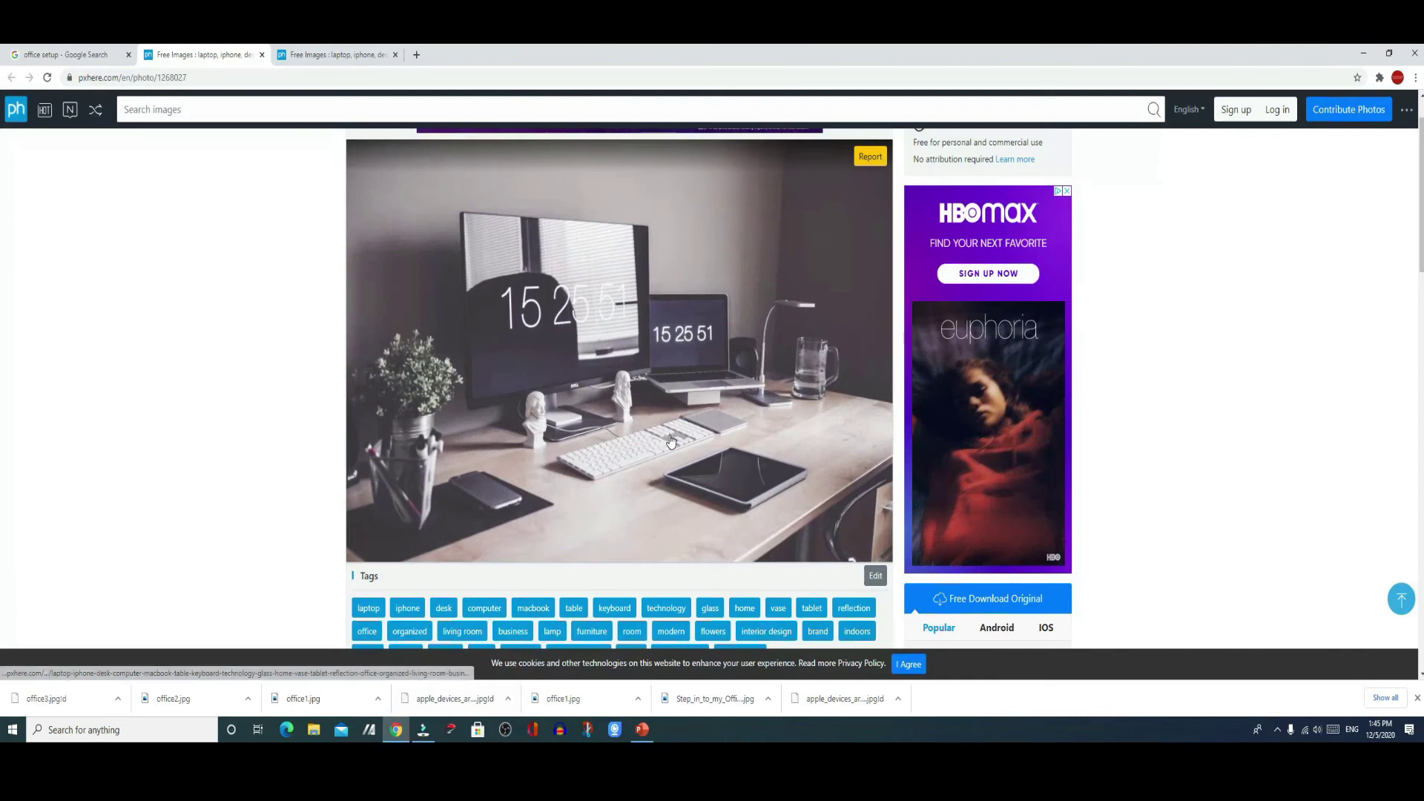